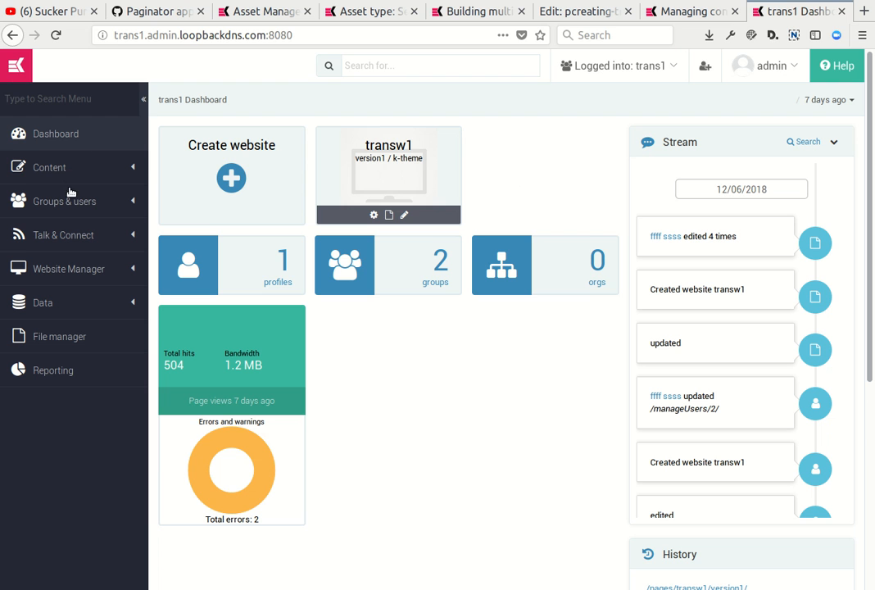
# Open the translation language management and examine the configured languages and the form for adding a new one.
pyautogui.click(61, 98)
pyautogui.write('tr')
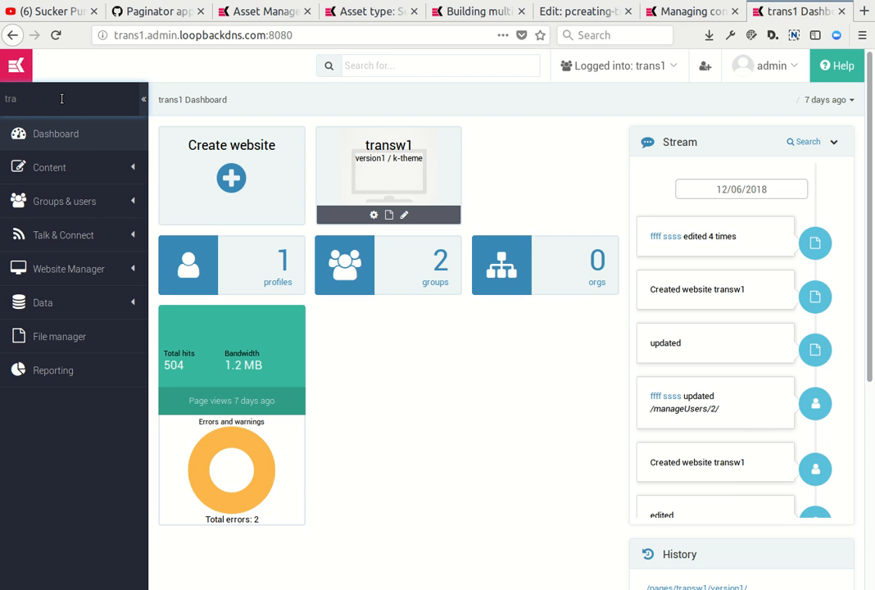
pyautogui.write('a')
pyautogui.click(62, 160)
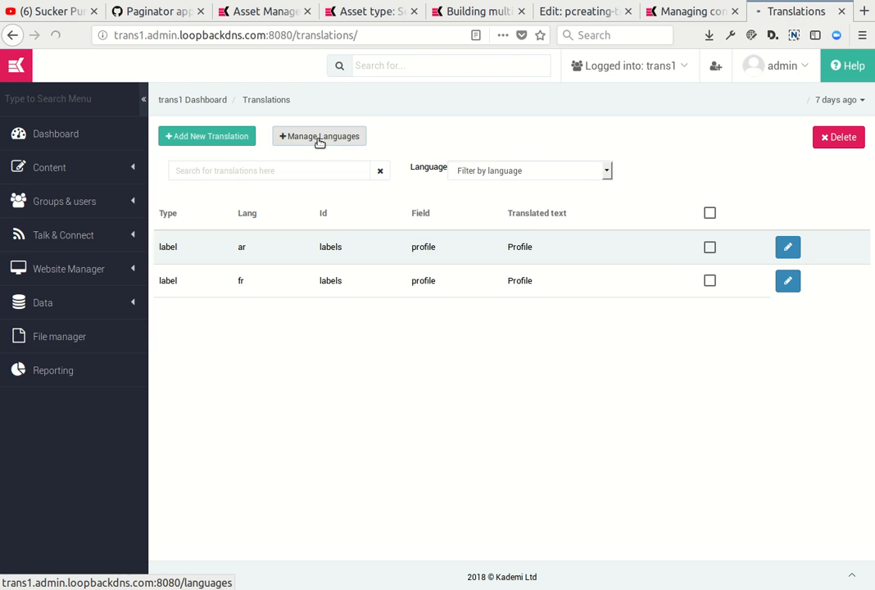
pyautogui.click(319, 139)
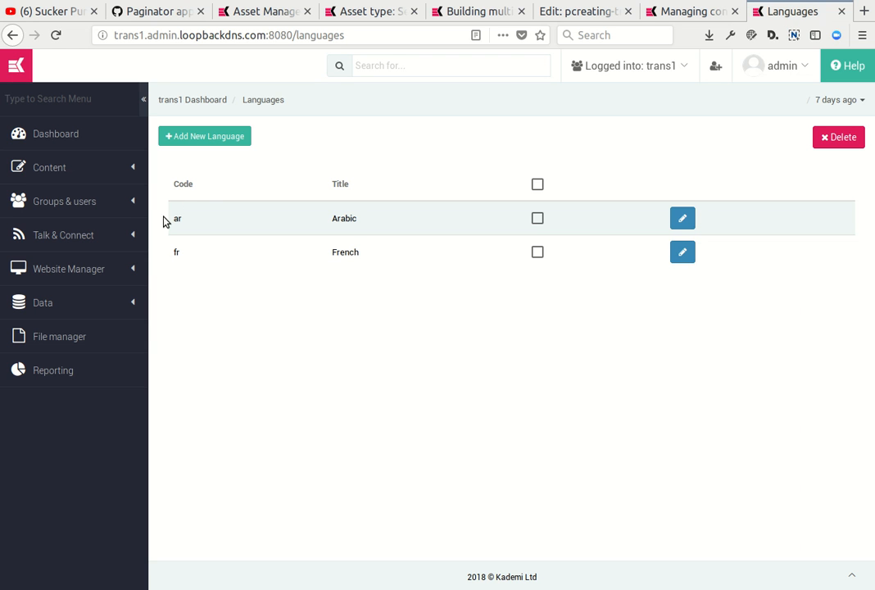
pyautogui.moveTo(195, 207); pyautogui.dragTo(357, 251)
pyautogui.click(345, 256)
pyautogui.click(218, 139)
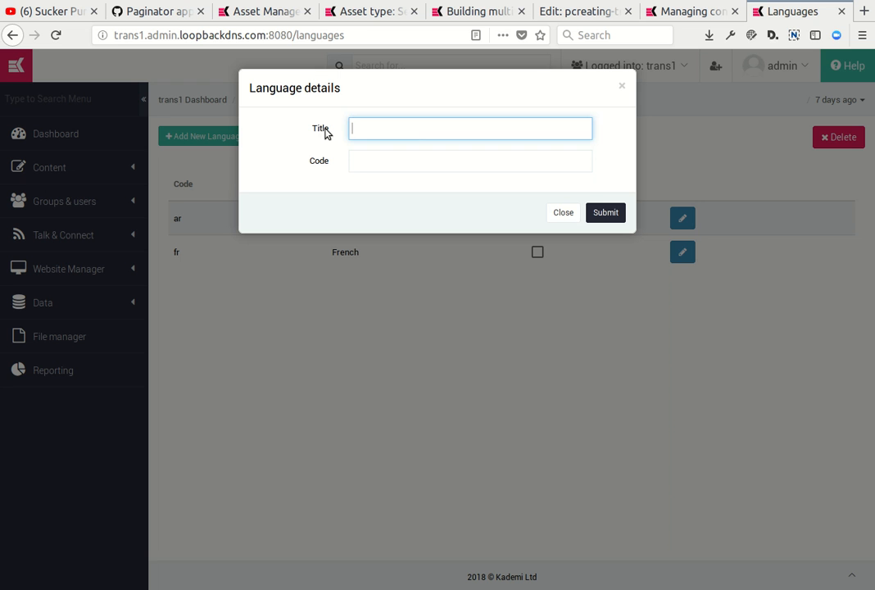
pyautogui.click(562, 215)
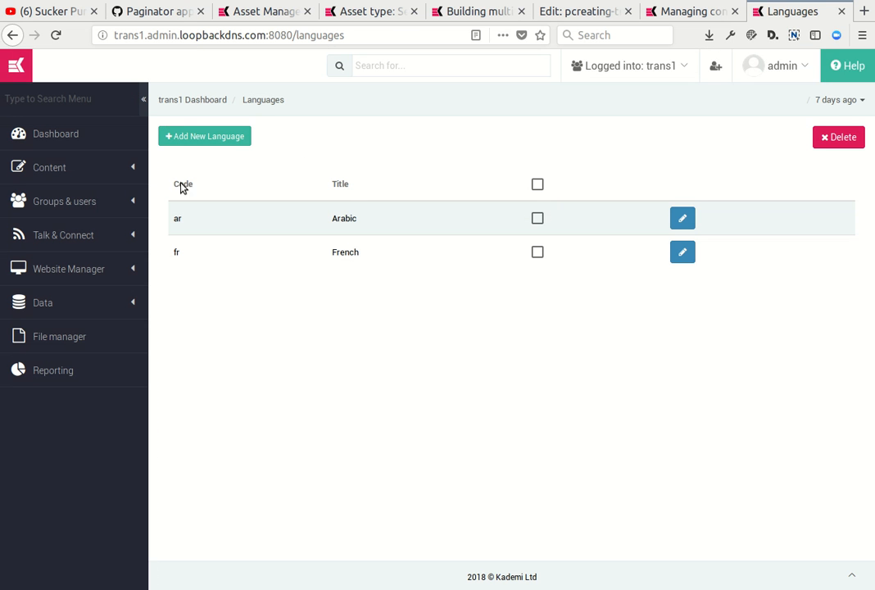
# Create a new HTML (Web) text asset in the Asset manager.
pyautogui.click(72, 168)
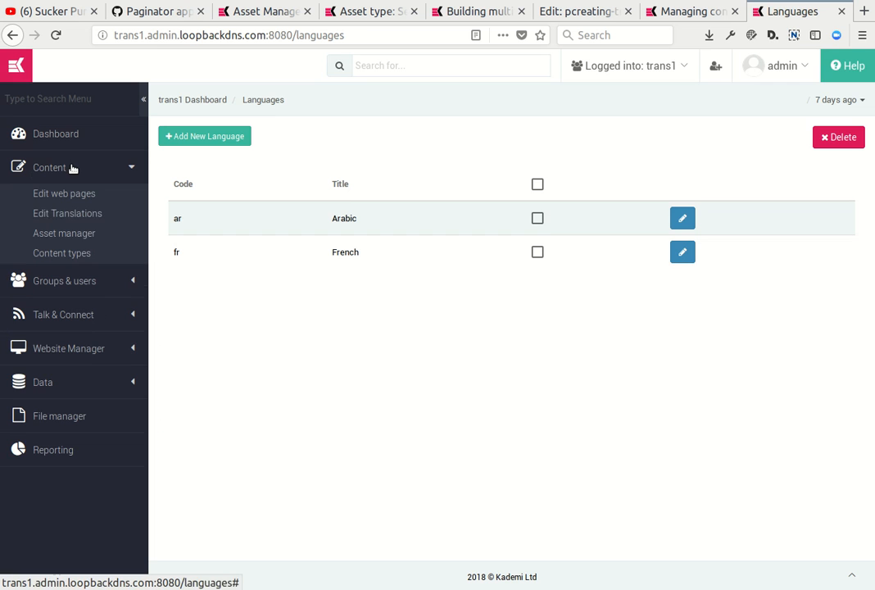
pyautogui.click(56, 234)
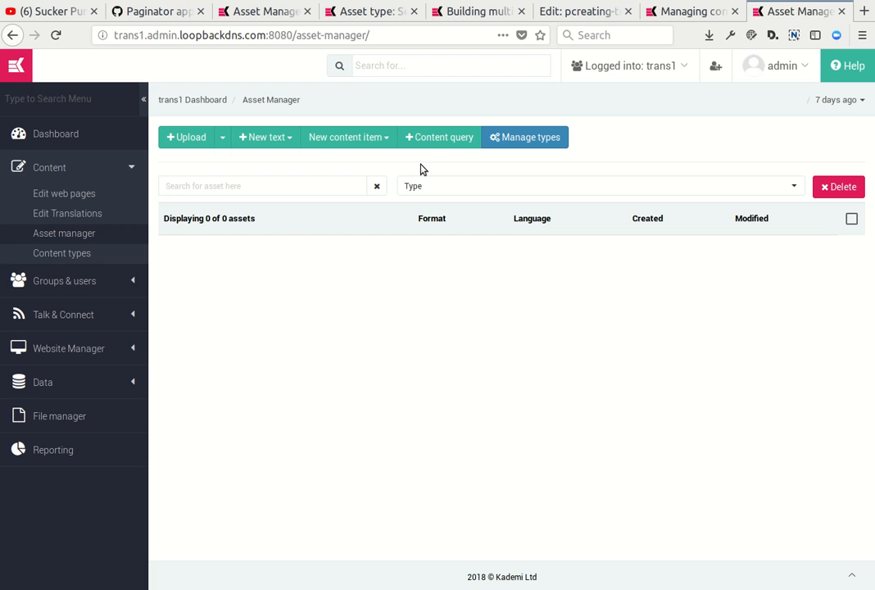
pyautogui.click(283, 141)
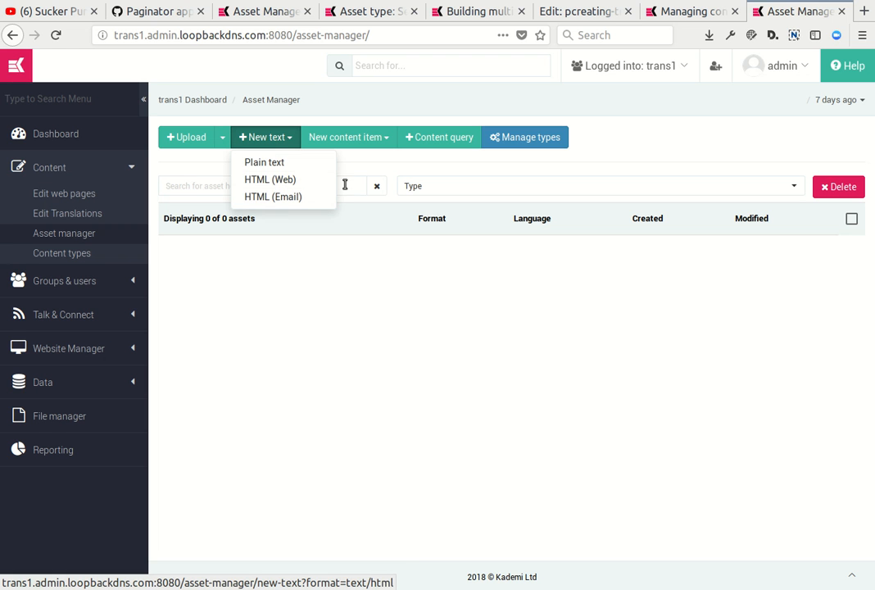
pyautogui.click(281, 182)
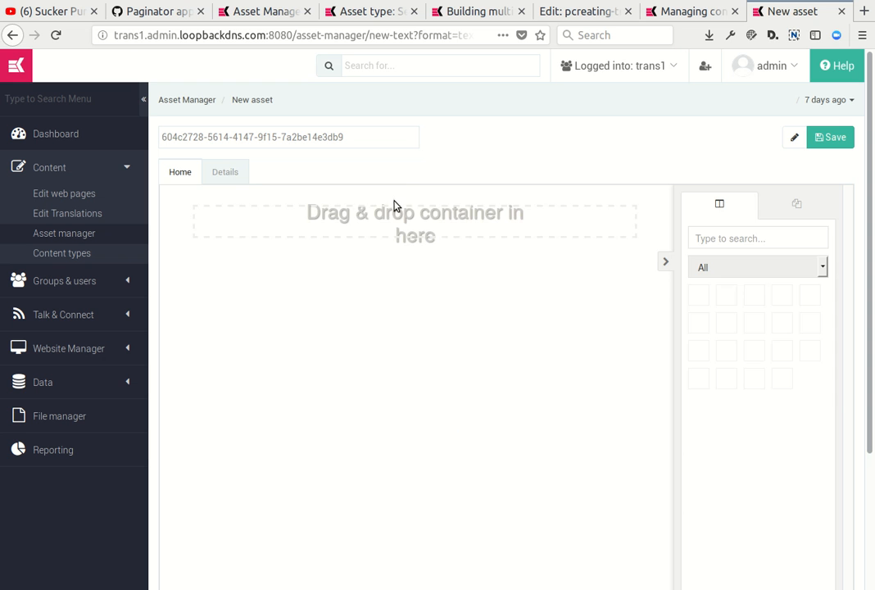
# Add a full-width single-column container to the asset's content area and place a text component inside it.
pyautogui.scroll(-15, 728, 296)
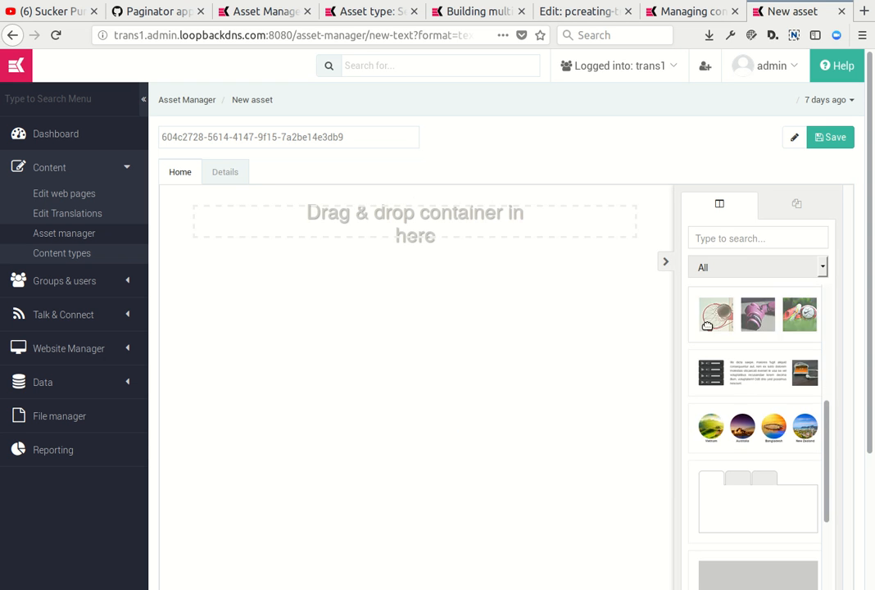
pyautogui.scroll(1, 692, 334)
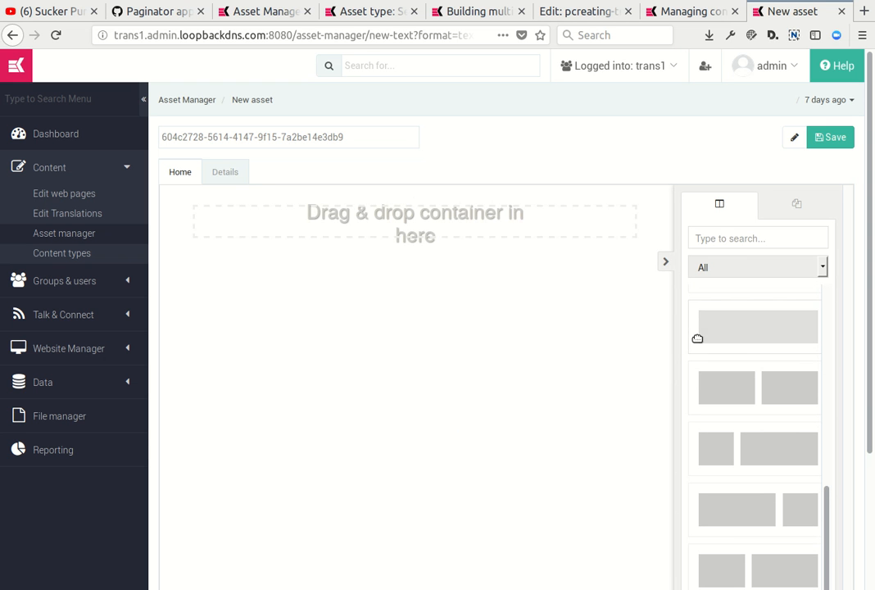
pyautogui.moveTo(791, 333); pyautogui.dragTo(377, 212)
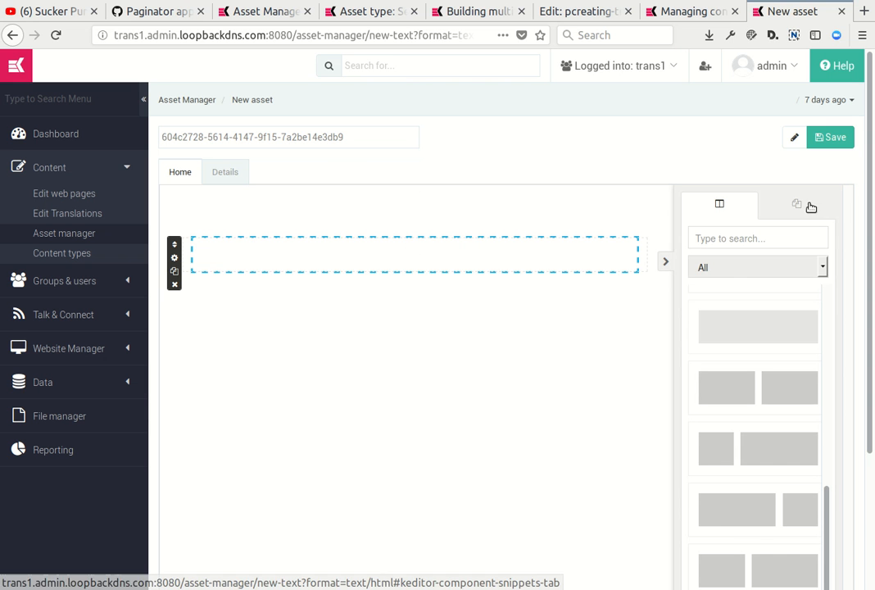
pyautogui.click(800, 203)
pyautogui.moveTo(703, 291); pyautogui.dragTo(390, 268)
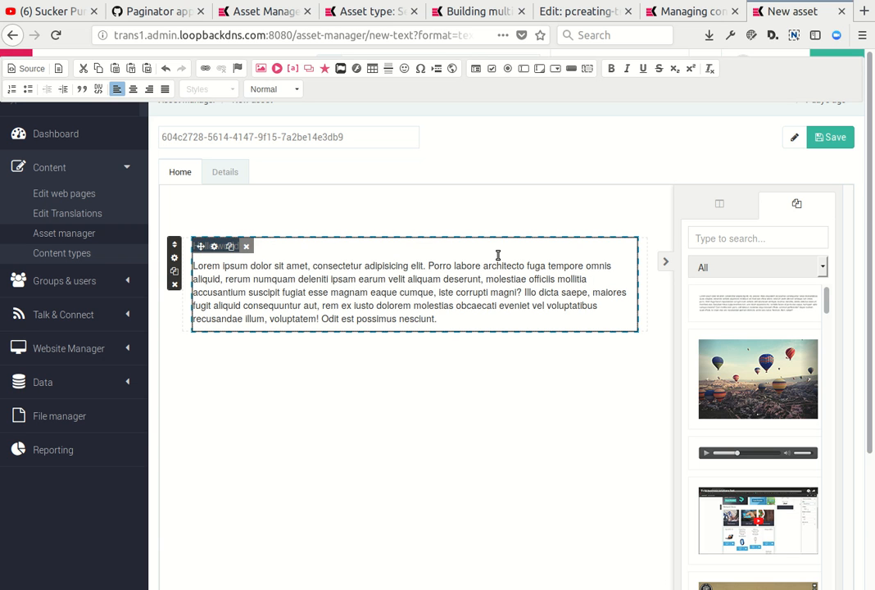
# Format the "Hello world" line as Heading 1 and save the new asset.
pyautogui.click(264, 88)
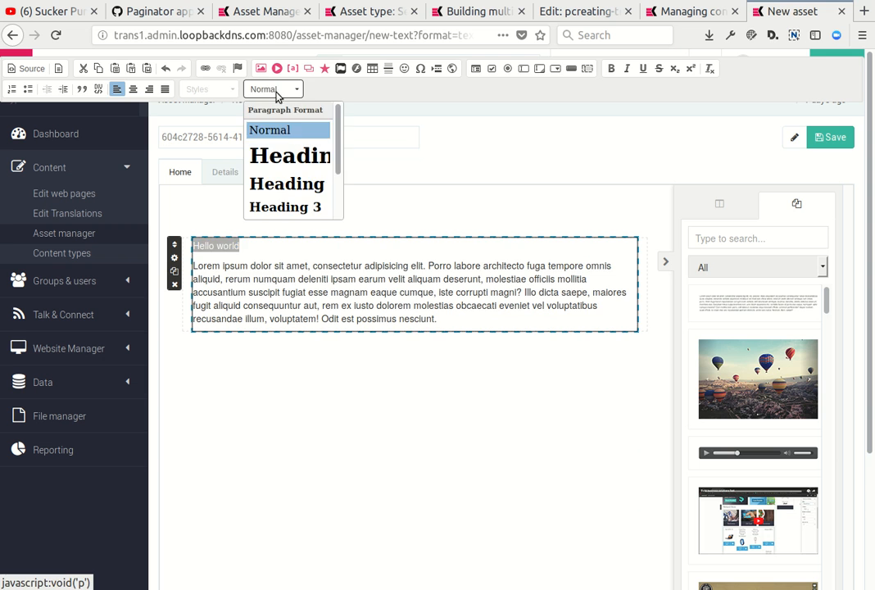
pyautogui.click(287, 154)
pyautogui.click(308, 344)
pyautogui.click(336, 271)
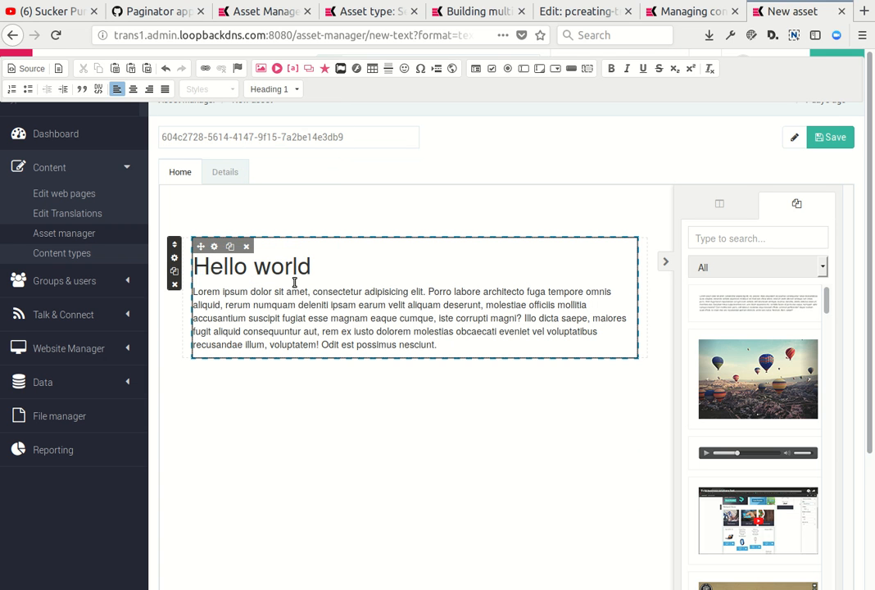
pyautogui.click(293, 288)
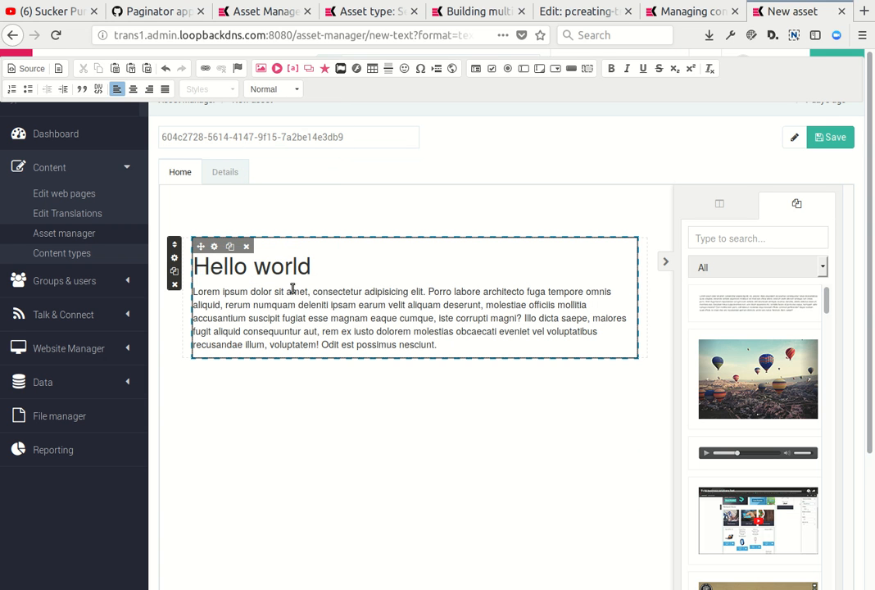
pyautogui.click(838, 139)
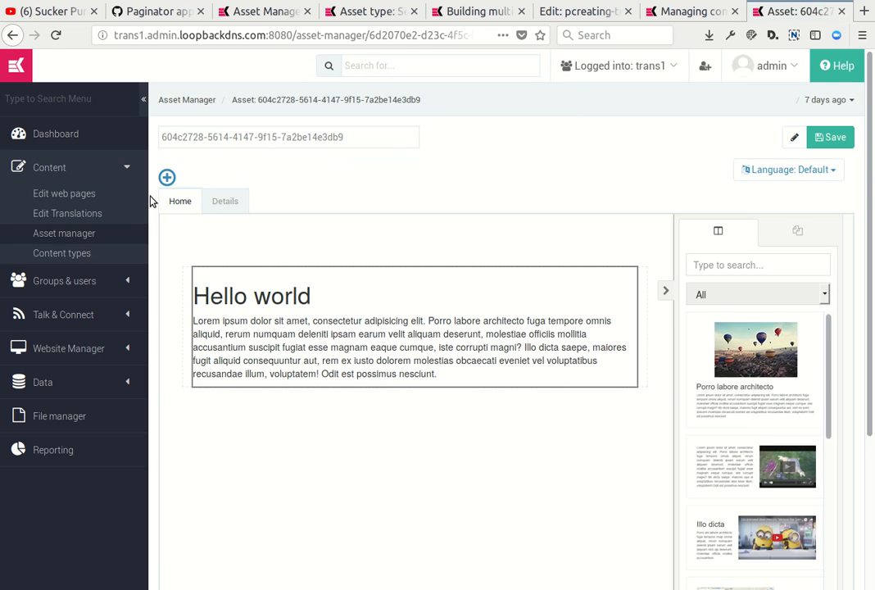
# Save the asset under the title "Hello World" and create its Arabic version.
pyautogui.moveTo(377, 136); pyautogui.dragTo(116, 102)
pyautogui.write('Hello World')
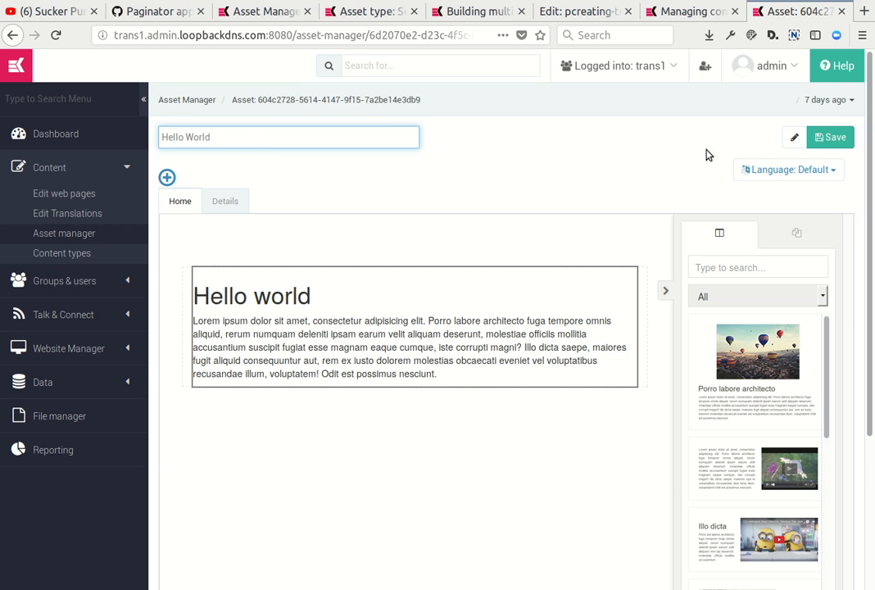
pyautogui.click(829, 137)
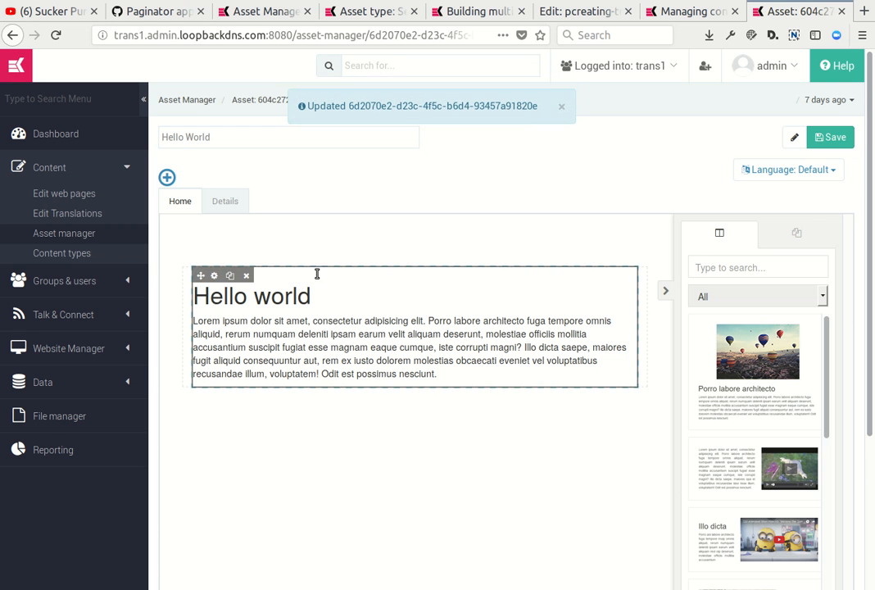
pyautogui.click(832, 171)
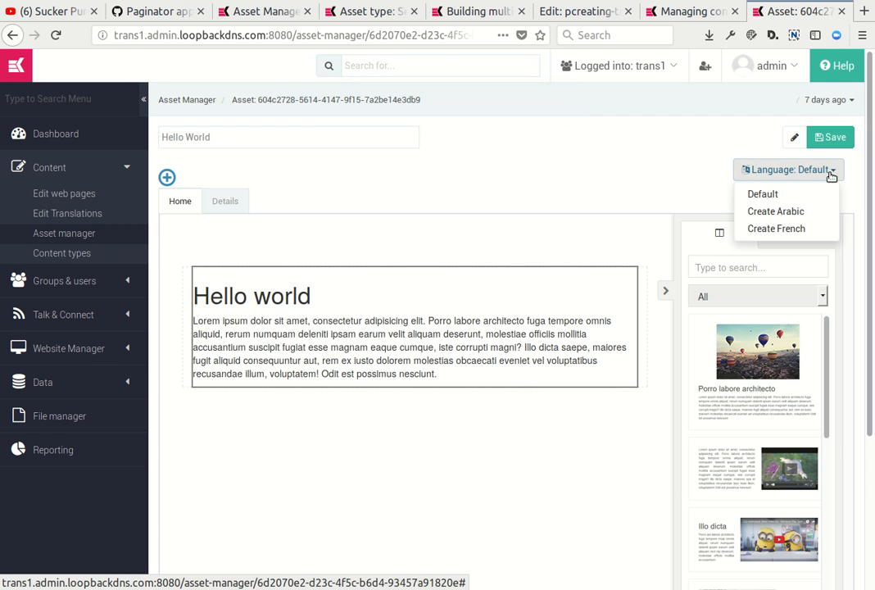
pyautogui.click(775, 211)
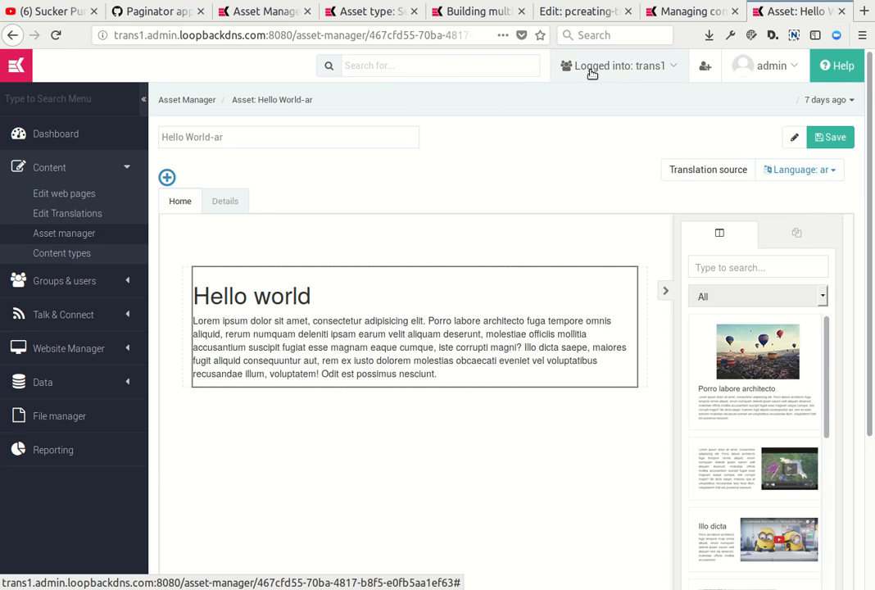
# Open Google in a new browser tab and search for "translate english to arabic".
pyautogui.click(864, 11)
pyautogui.write('google.co.nz')
pyautogui.press('Return')
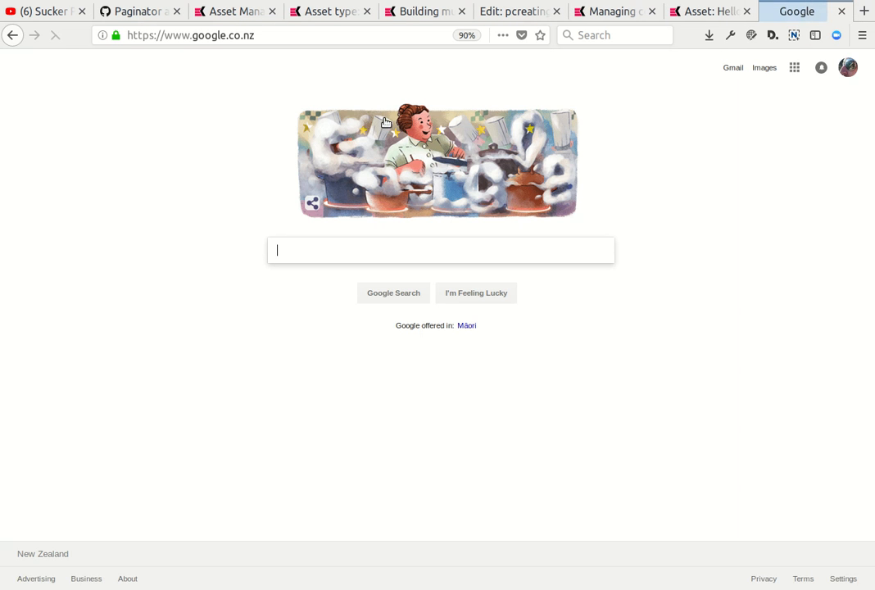
pyautogui.write('translate')
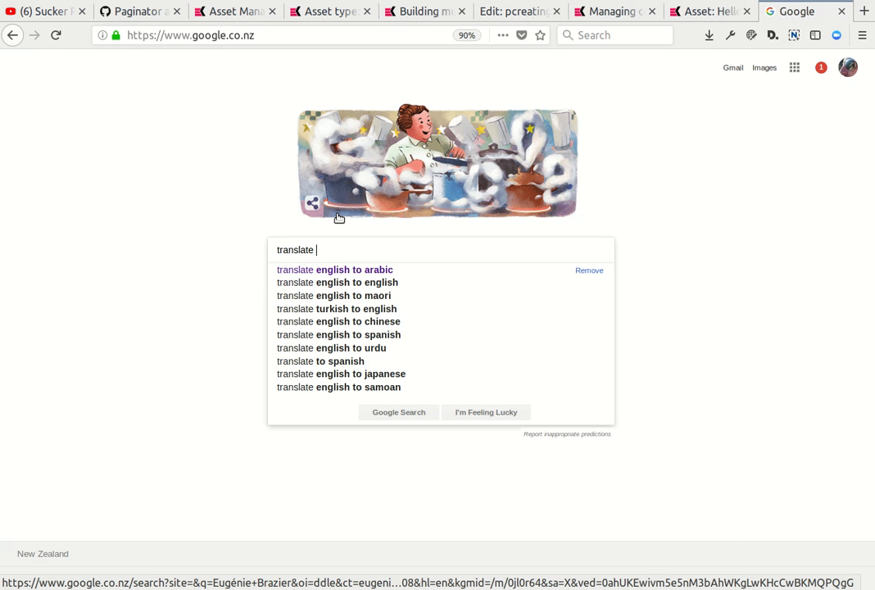
pyautogui.click(369, 277)
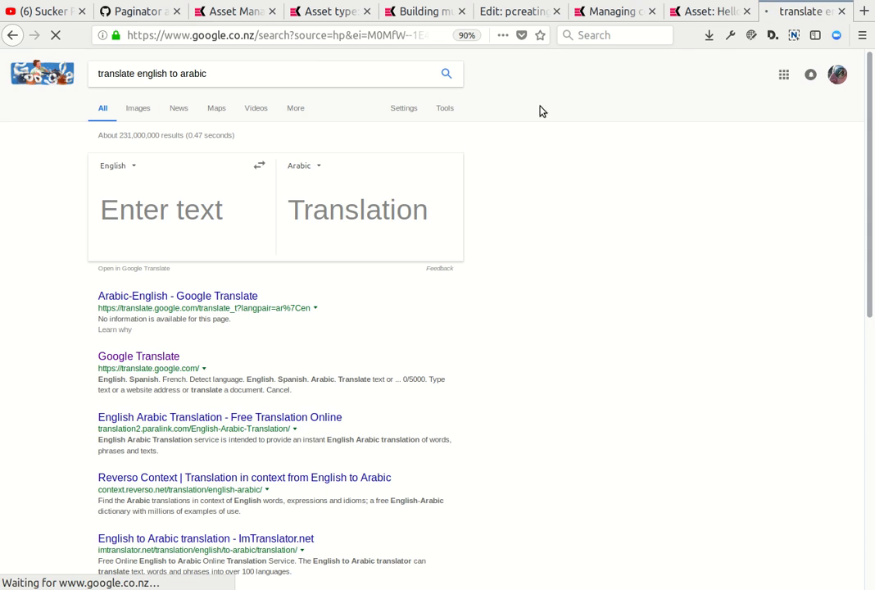
# Translate the "Hello world" heading with Google, replace it in the Arabic asset with "مرحبا بالعالم", and save.
pyautogui.click(695, 13)
pyautogui.tripleClick(348, 294)
pyautogui.hotkey('ctrl', 'c')
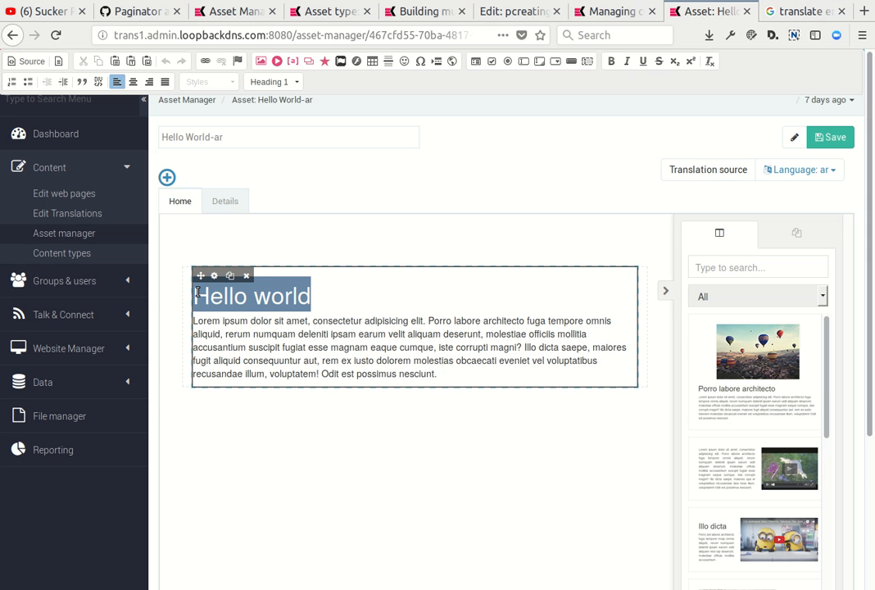
pyautogui.click(796, 11)
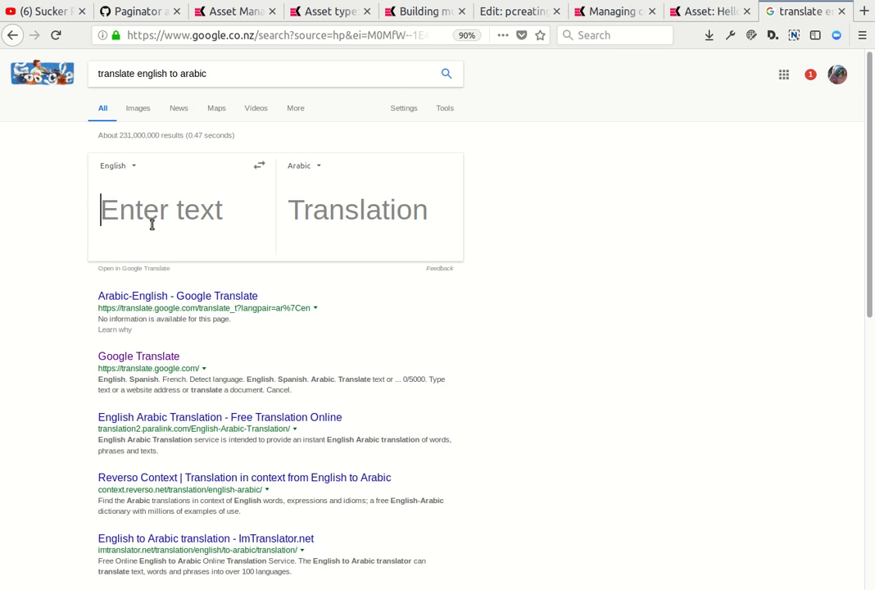
pyautogui.hotkey('ctrl', 'v')
pyautogui.click(422, 164)
pyautogui.click(703, 11)
pyautogui.hotkey('ctrl', 'v')
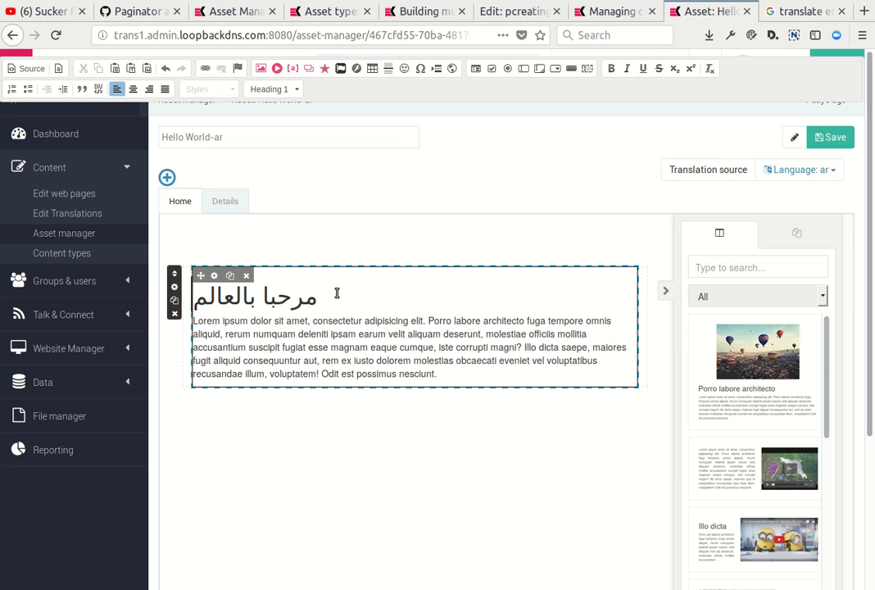
pyautogui.click(830, 137)
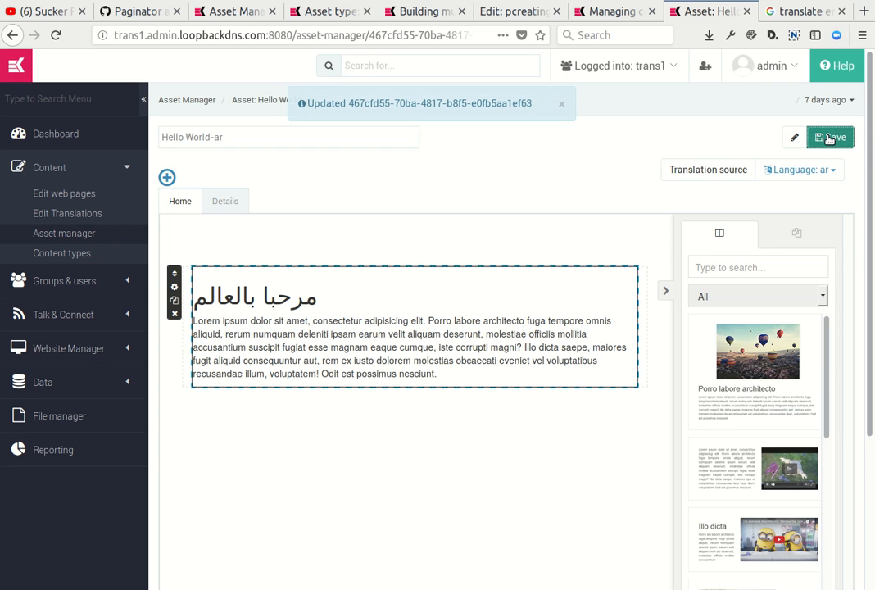
# Try to switch the Arabic asset to the Default language version.
pyautogui.click(833, 170)
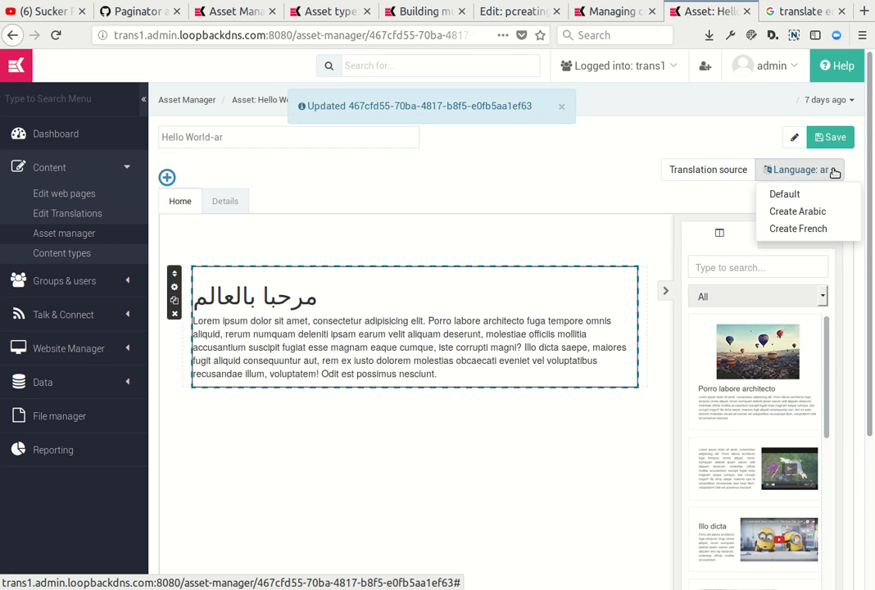
pyautogui.click(782, 197)
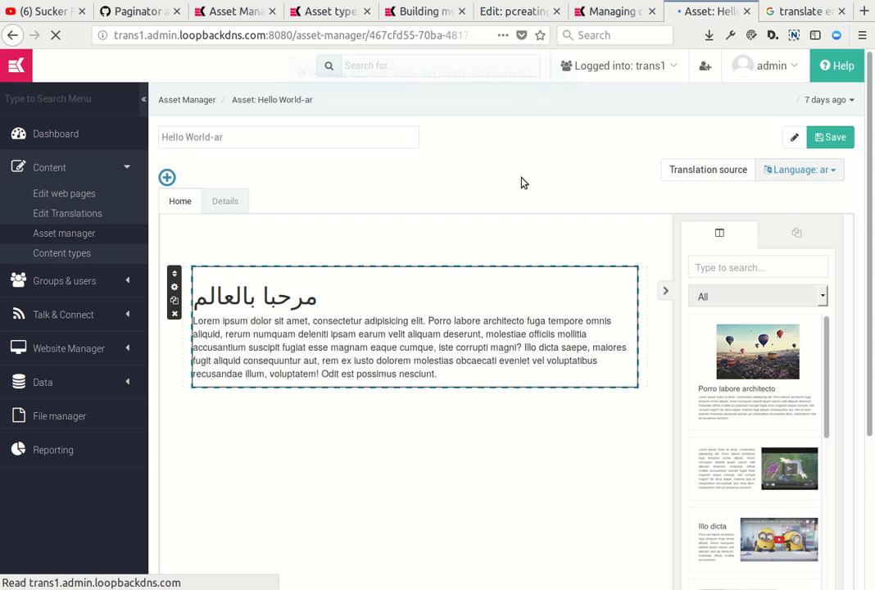
pyautogui.click(800, 177)
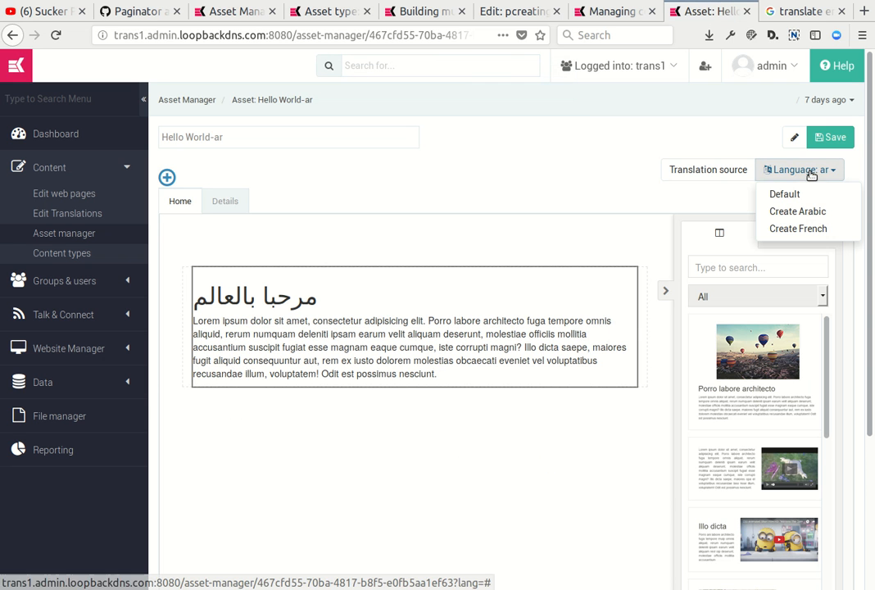
pyautogui.click(430, 151)
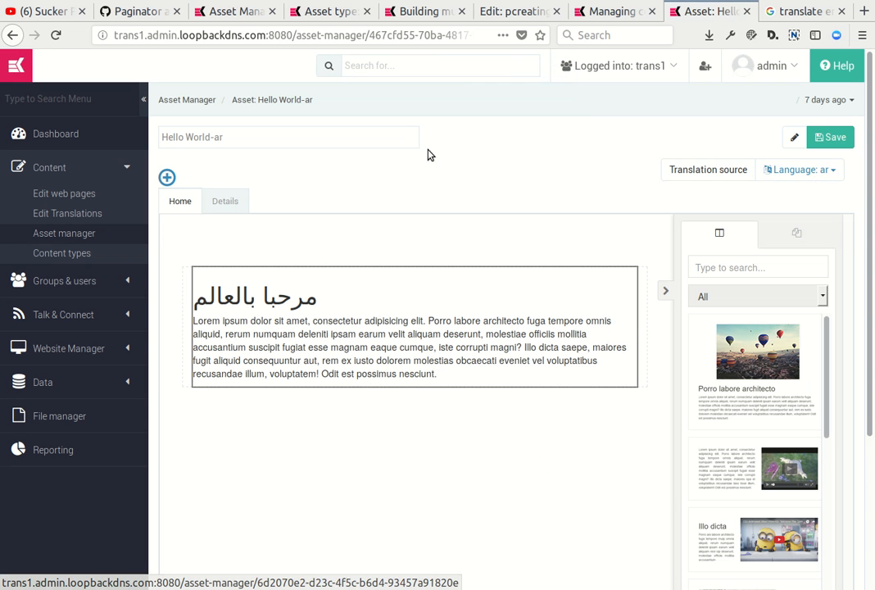
# Return to the Asset manager list and open the original Hello World asset.
pyautogui.click(64, 236)
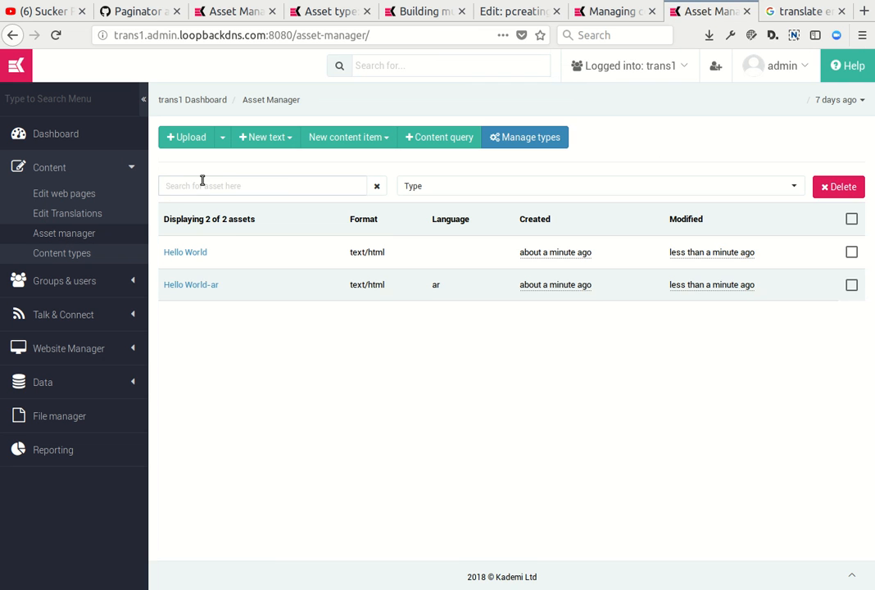
pyautogui.click(184, 252)
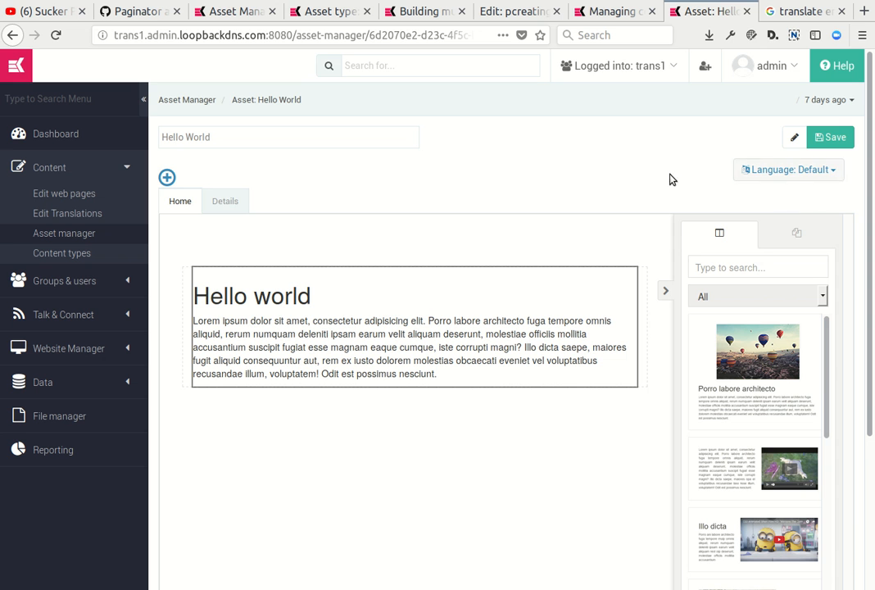
# Open a French version of the Hello World asset and copy Google's French translation of "Hello world", "Bonjour le monde".
pyautogui.click(831, 170)
pyautogui.click(783, 232)
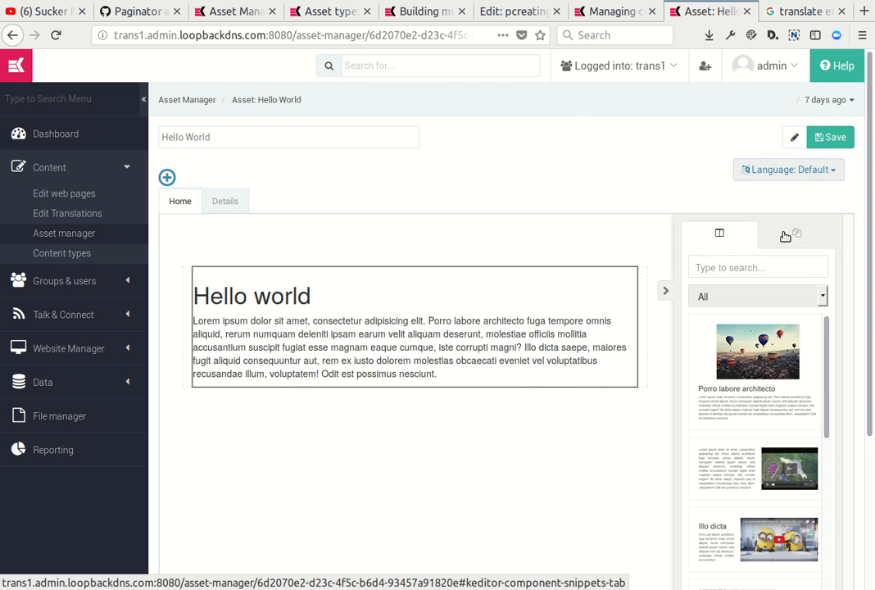
pyautogui.hotkey('ctrl', 'Tab')
pyautogui.click(318, 169)
pyautogui.click(307, 187)
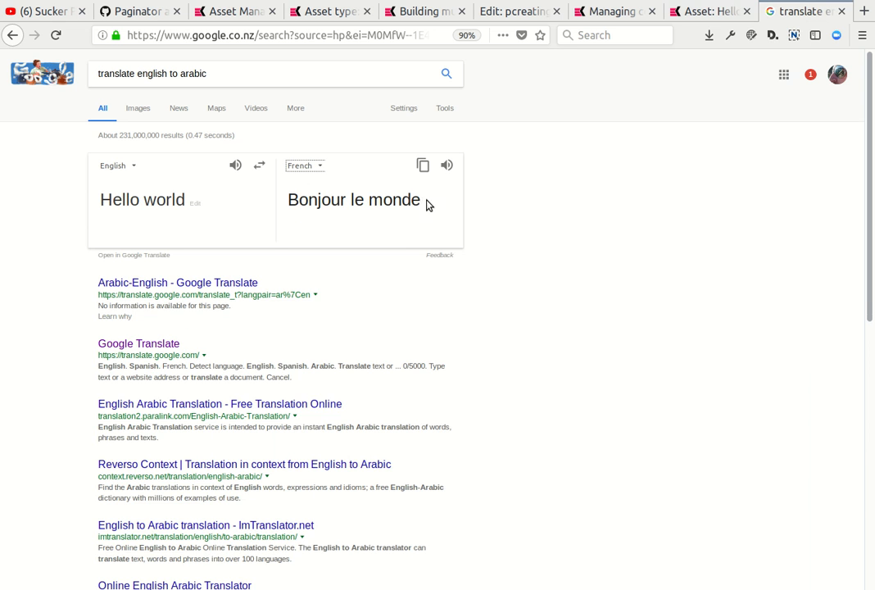
pyautogui.click(423, 165)
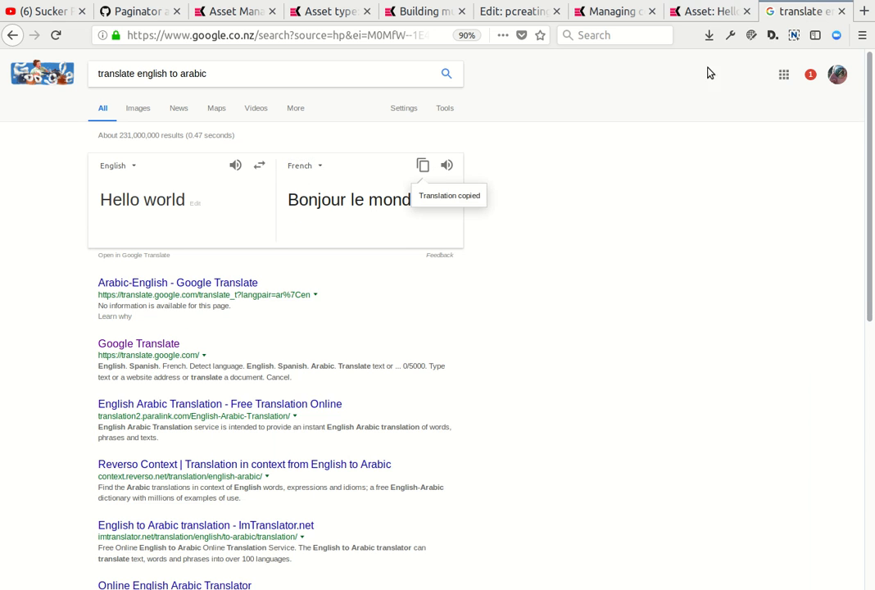
# Replace the heading in the French asset with "Bonjour le monde" and save the asset.
pyautogui.click(713, 10)
pyautogui.click(344, 290)
pyautogui.hotkey('shift', 'Home')
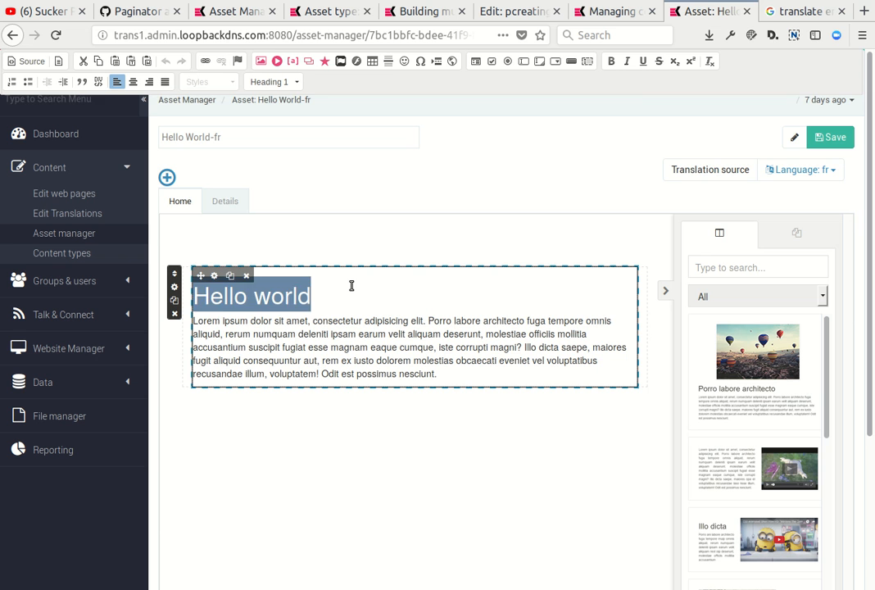
pyautogui.hotkey('ctrl', 'v')
pyautogui.click(830, 137)
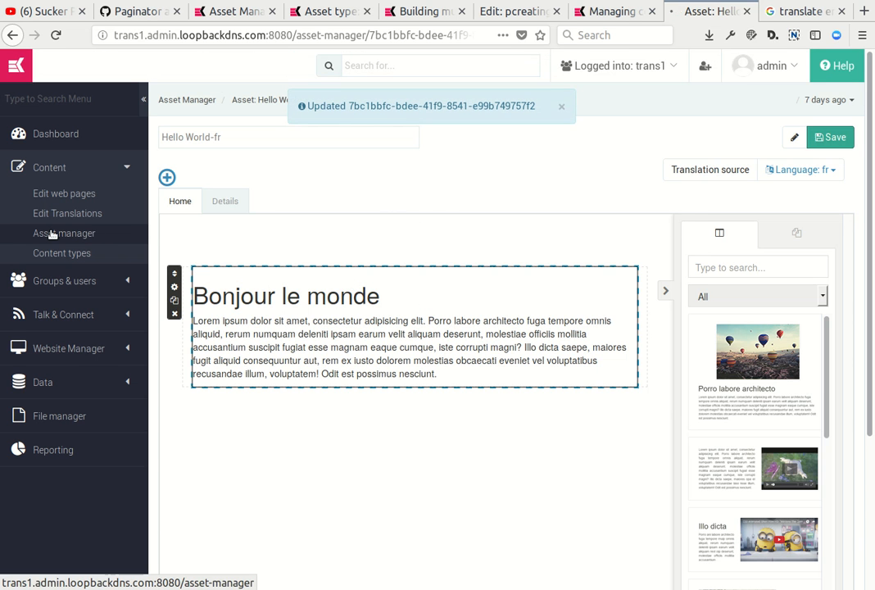
# Return to the asset list, close the Google translation tab, and open the website's Home page (index.html) in the content editor.
pyautogui.click(97, 234)
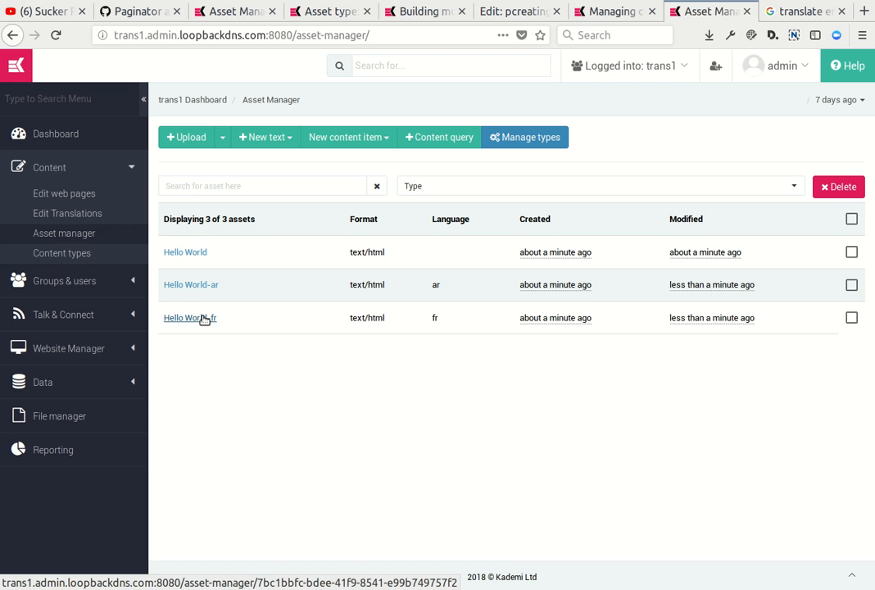
pyautogui.click(819, 9)
pyautogui.click(842, 12)
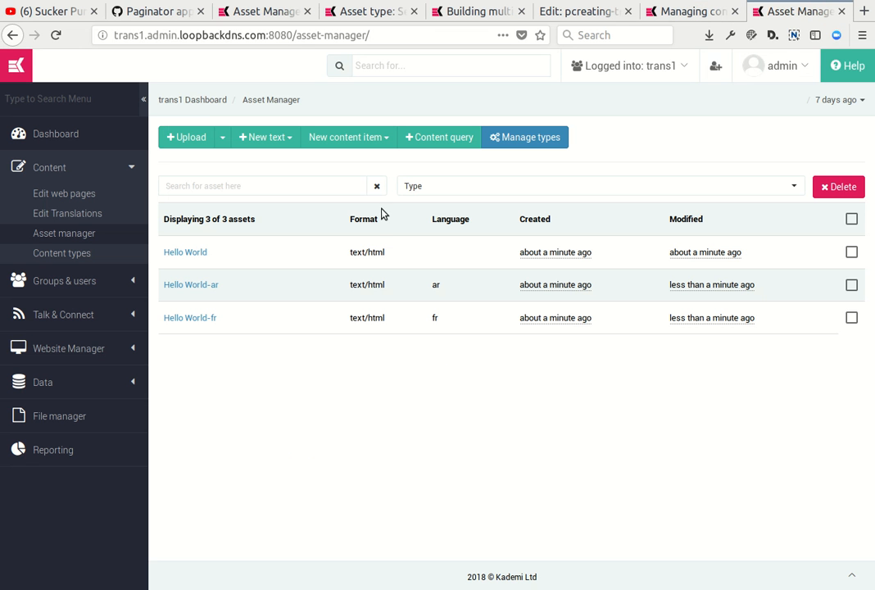
pyautogui.click(51, 192)
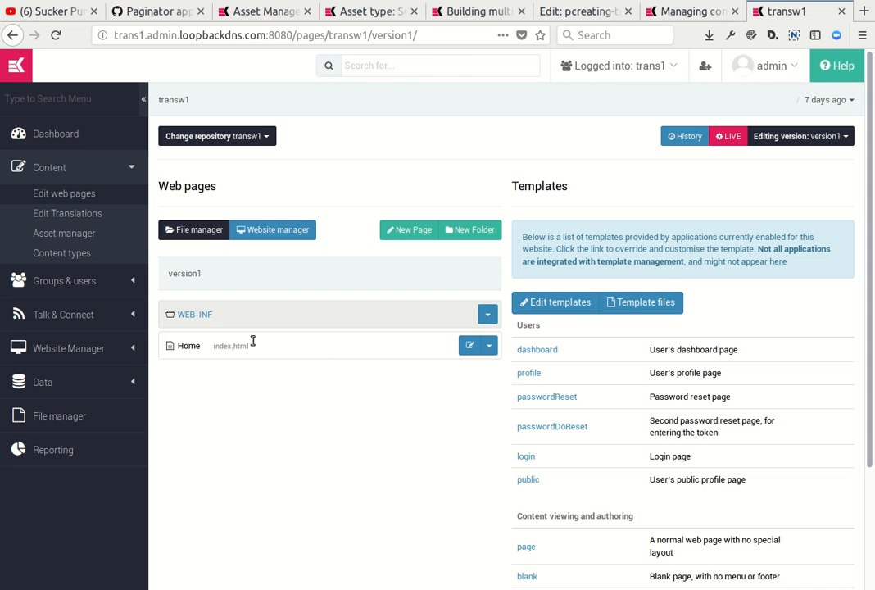
pyautogui.click(465, 346)
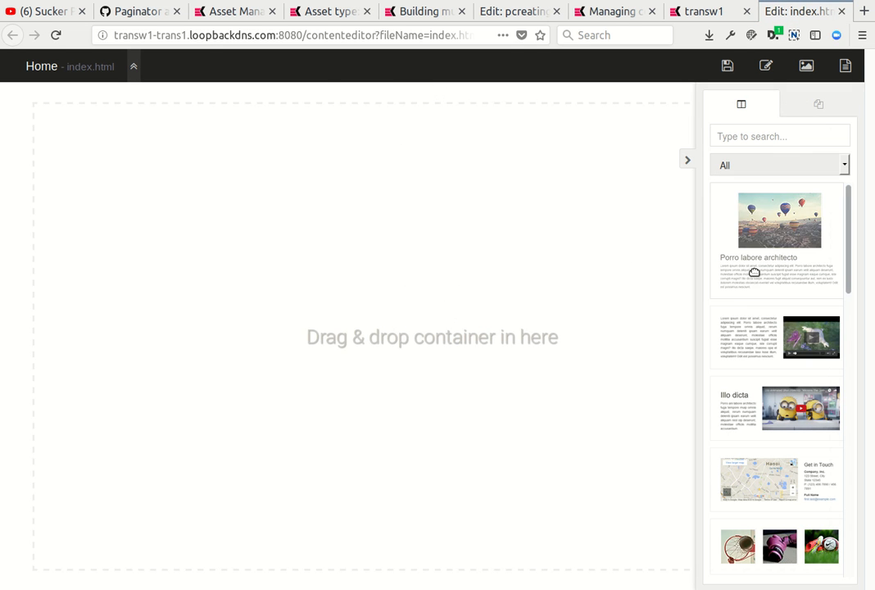
# Add a two-column container with a narrow first column to the page and place the photo component in that column.
pyautogui.scroll(-5, 753, 271)
pyautogui.moveTo(721, 434); pyautogui.dragTo(287, 123)
pyautogui.click(832, 108)
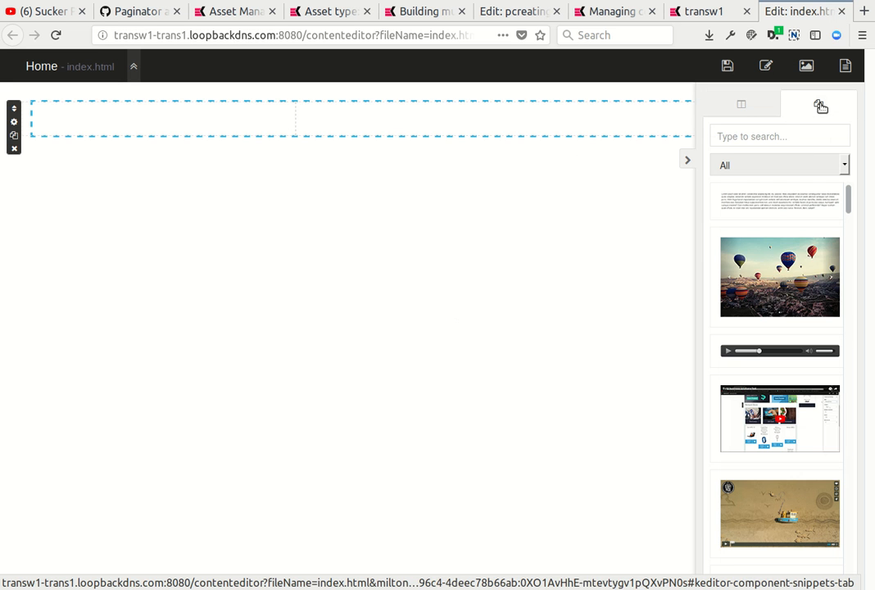
pyautogui.click(785, 134)
pyautogui.write('pho')
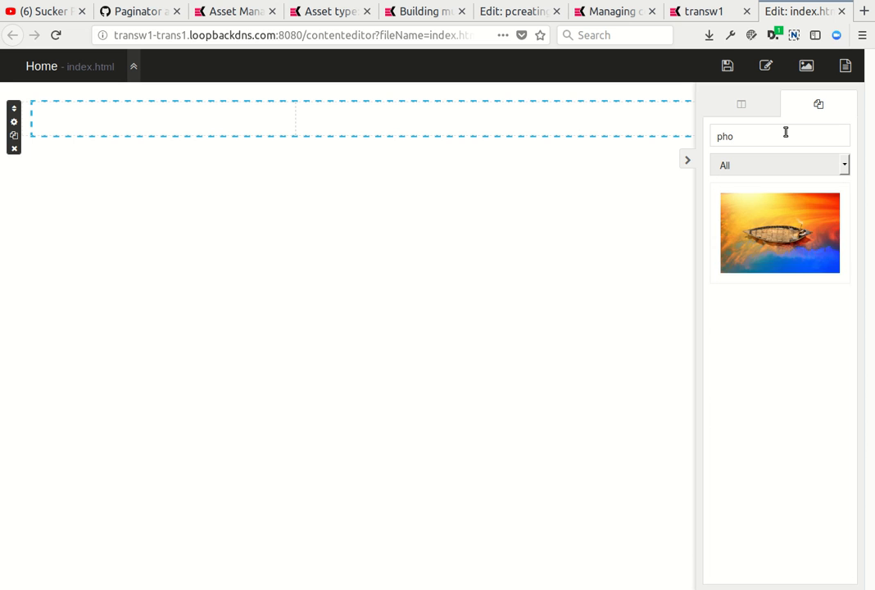
pyautogui.moveTo(780, 233); pyautogui.dragTo(153, 135)
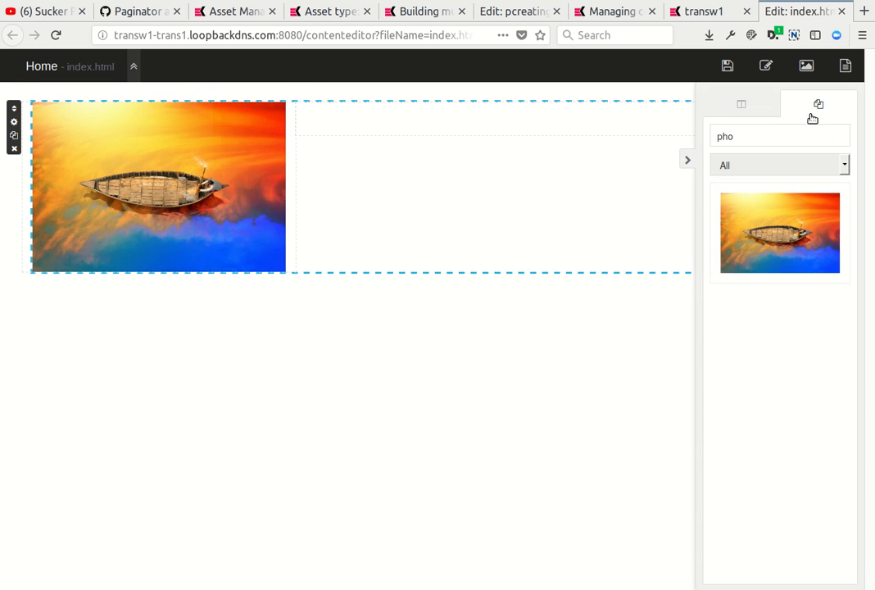
# Search the components for "asset" and add the asset text query component to the wider column beside the photo.
pyautogui.press('BackSpace')
pyautogui.press('BackSpace')
pyautogui.press('BackSpace')
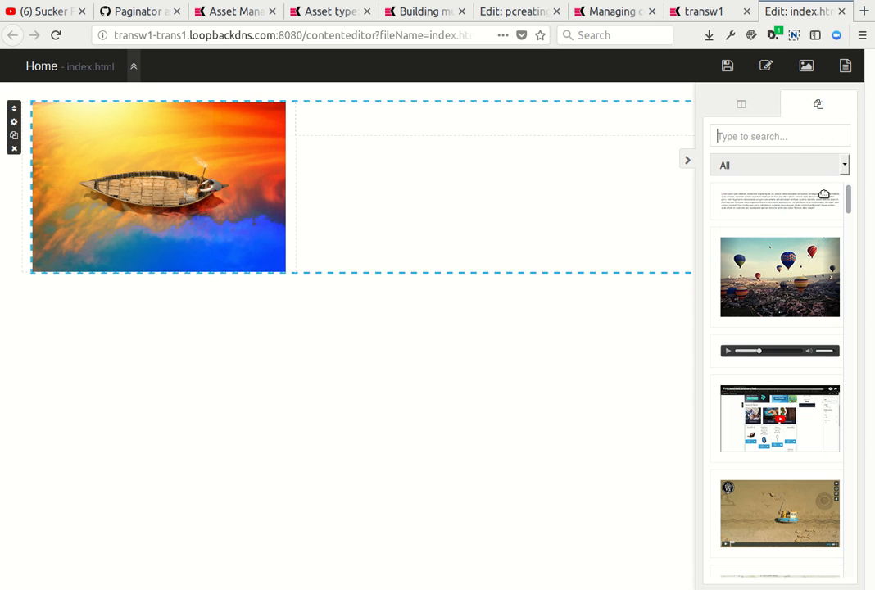
pyautogui.moveTo(775, 205); pyautogui.dragTo(774, 206)
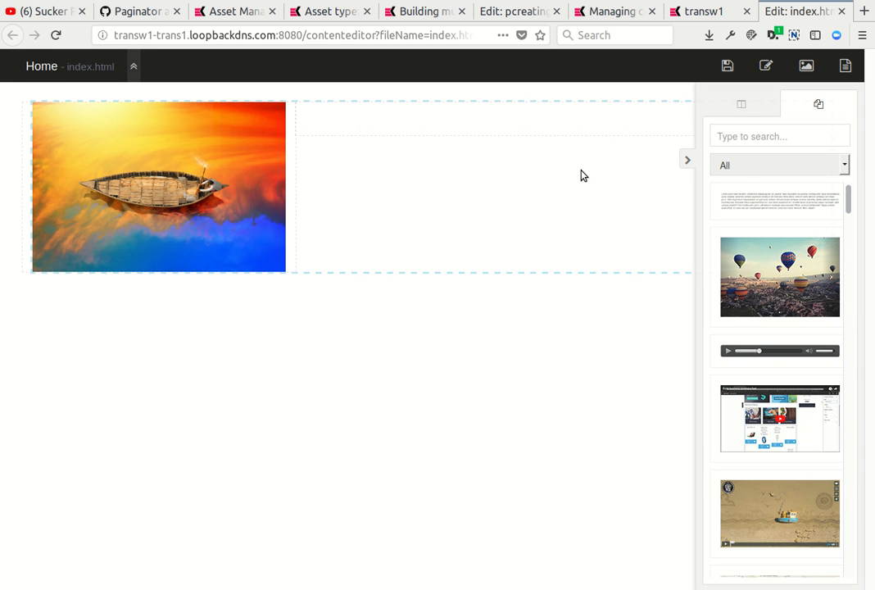
pyautogui.write('as')
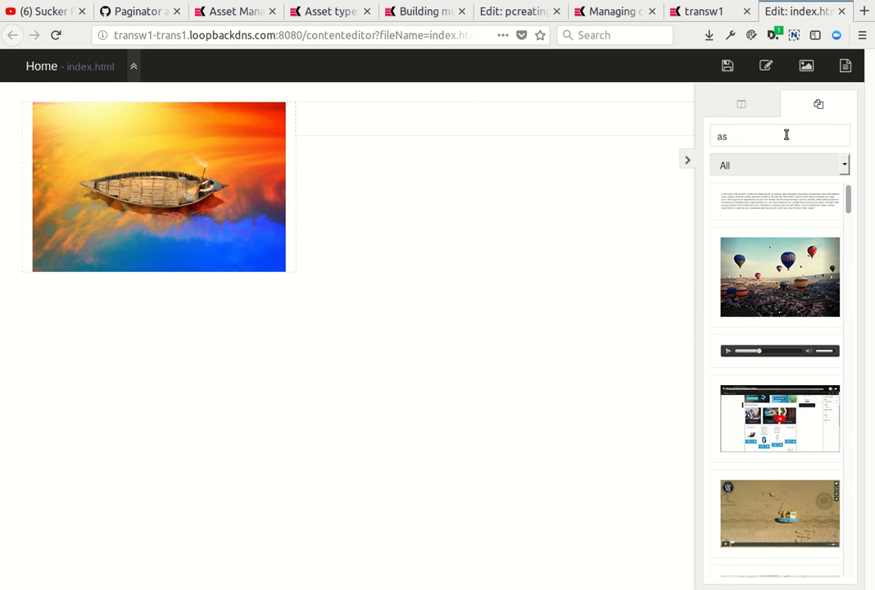
pyautogui.write('set')
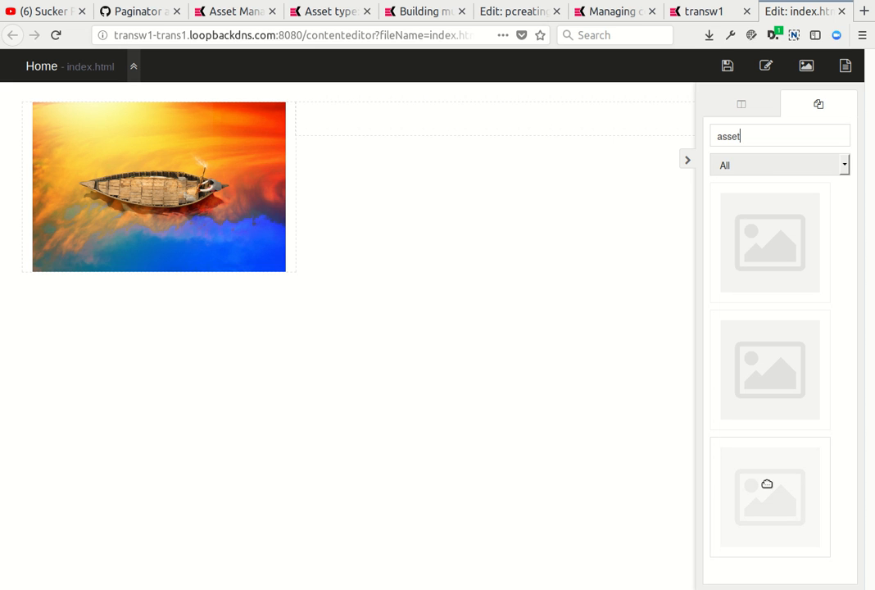
pyautogui.moveTo(767, 484); pyautogui.dragTo(369, 125)
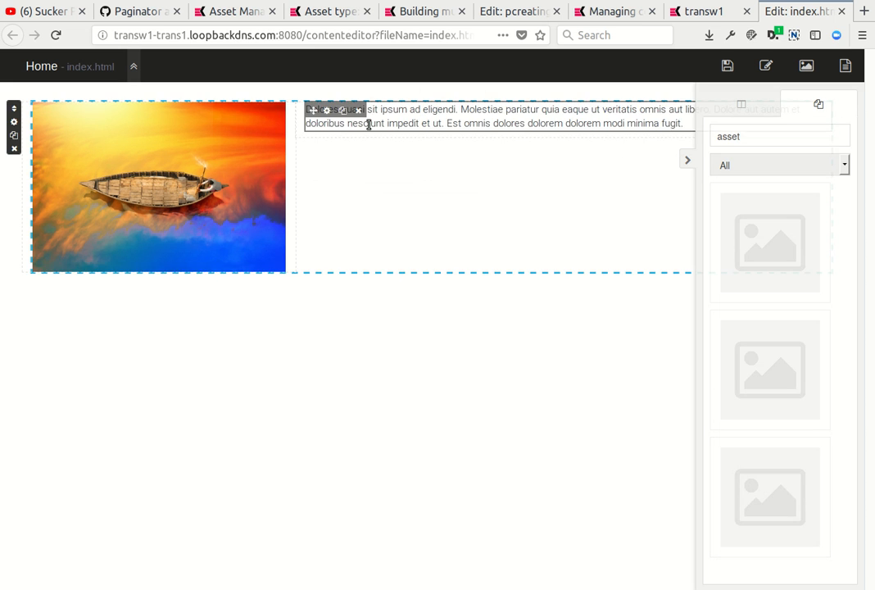
# Set the asset text component's single asset to Hello World and save the page.
pyautogui.click(327, 110)
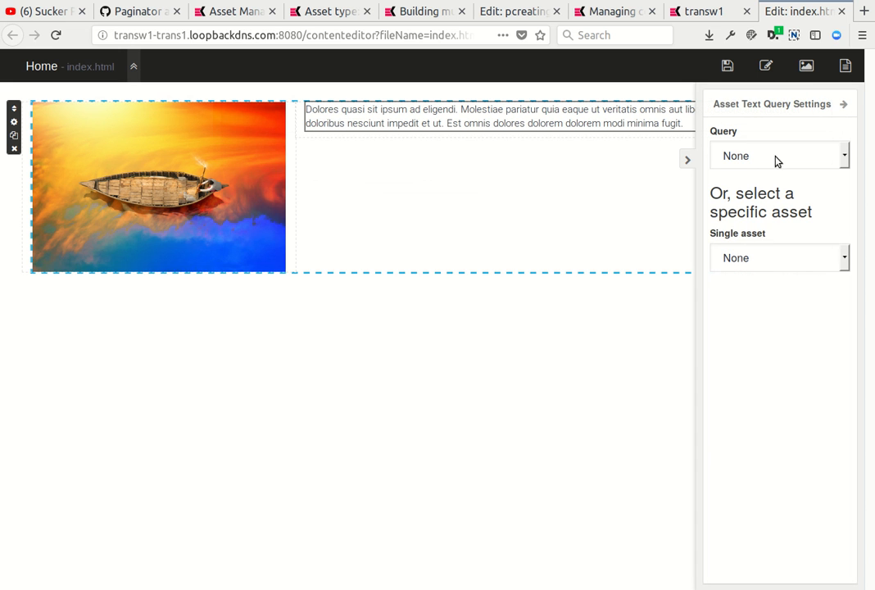
pyautogui.click(777, 263)
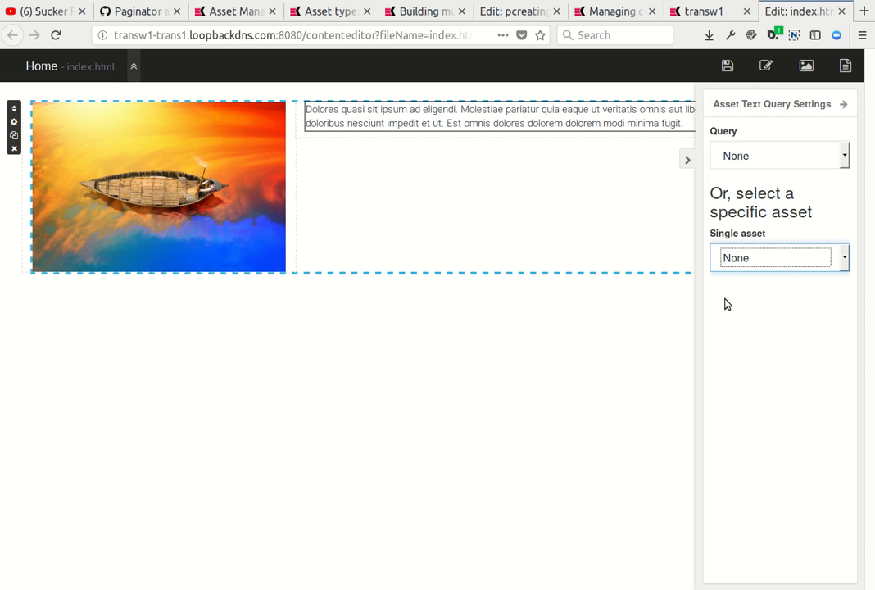
pyautogui.click(748, 305)
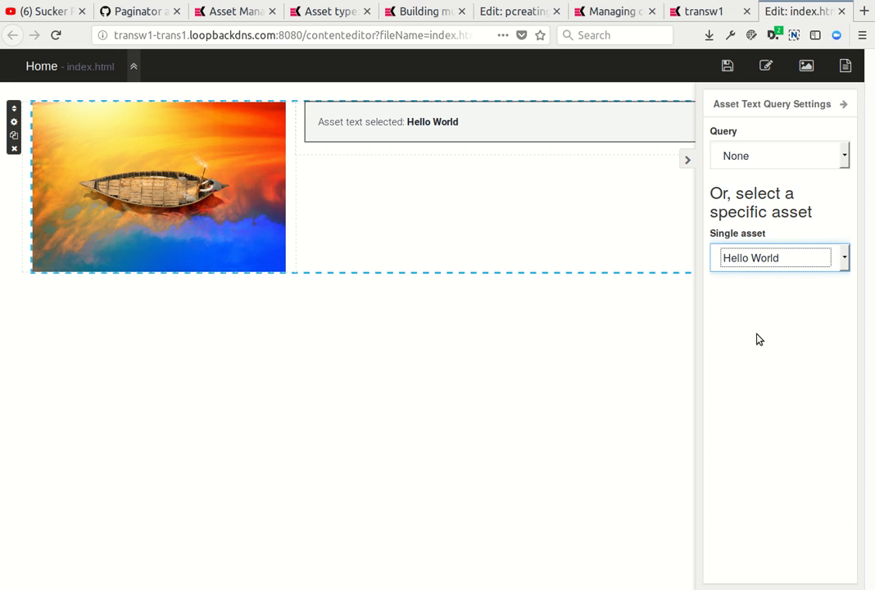
pyautogui.click(376, 134)
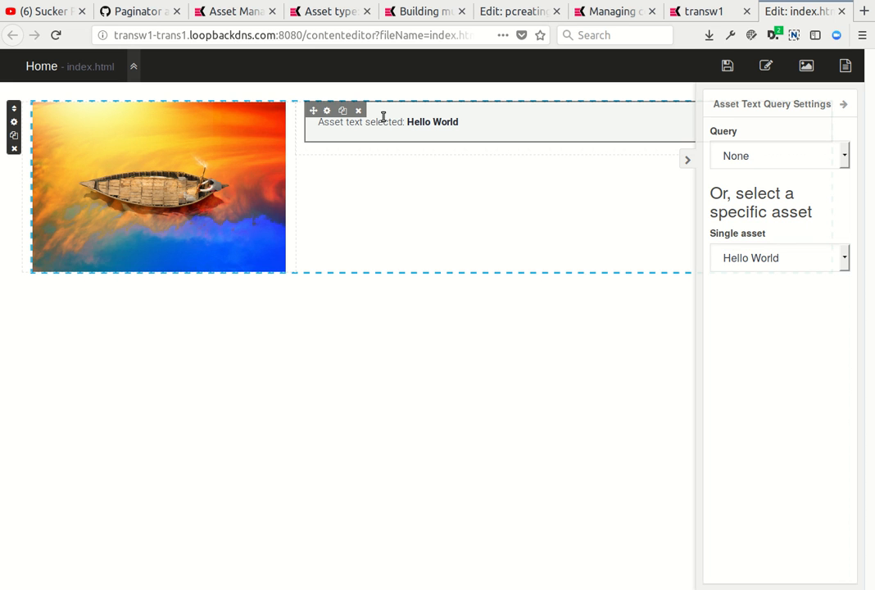
pyautogui.click(727, 69)
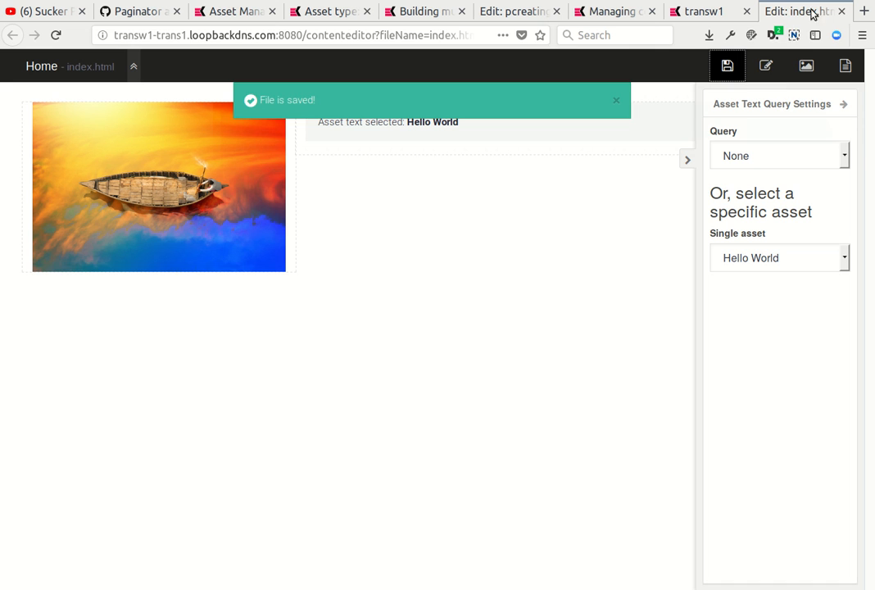
# Close the page editor and view the Home page on the website.
pyautogui.click(844, 11)
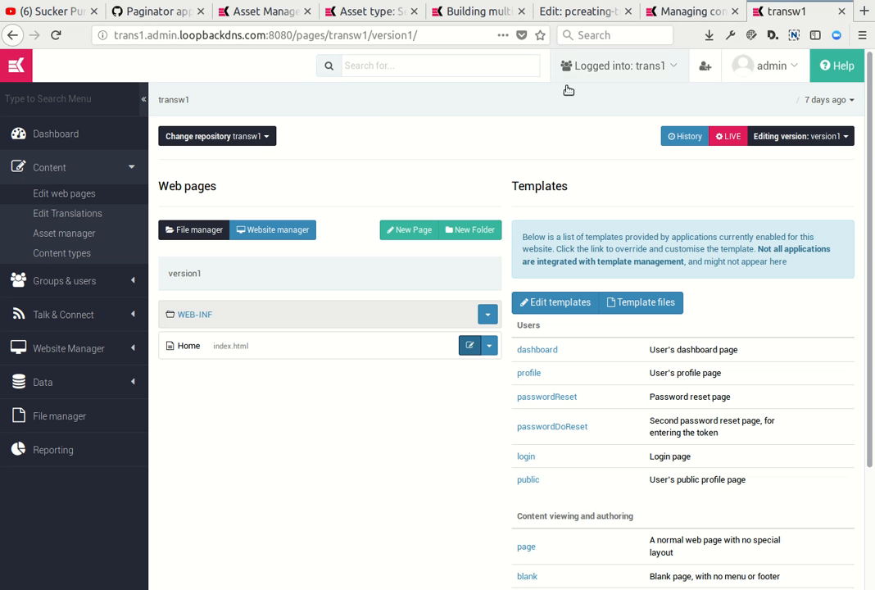
pyautogui.click(488, 344)
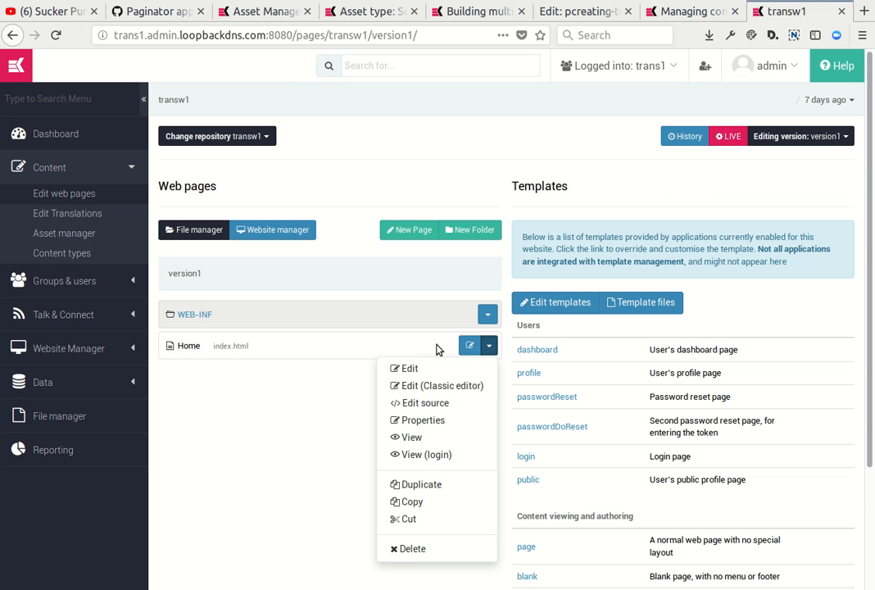
pyautogui.click(416, 436)
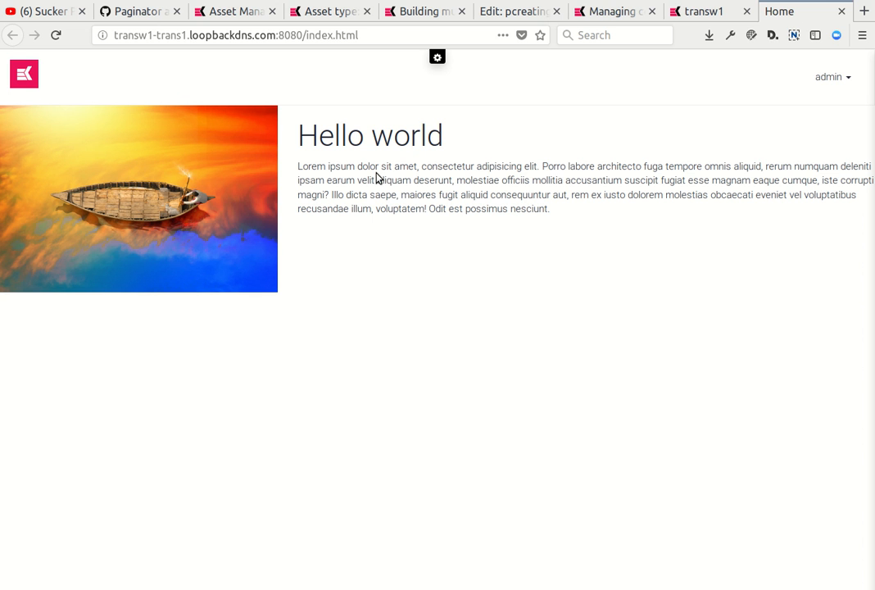
# Open the defaultThemeTemplate for editing, enable the Language selector in its menu settings, and save the template.
pyautogui.click(718, 13)
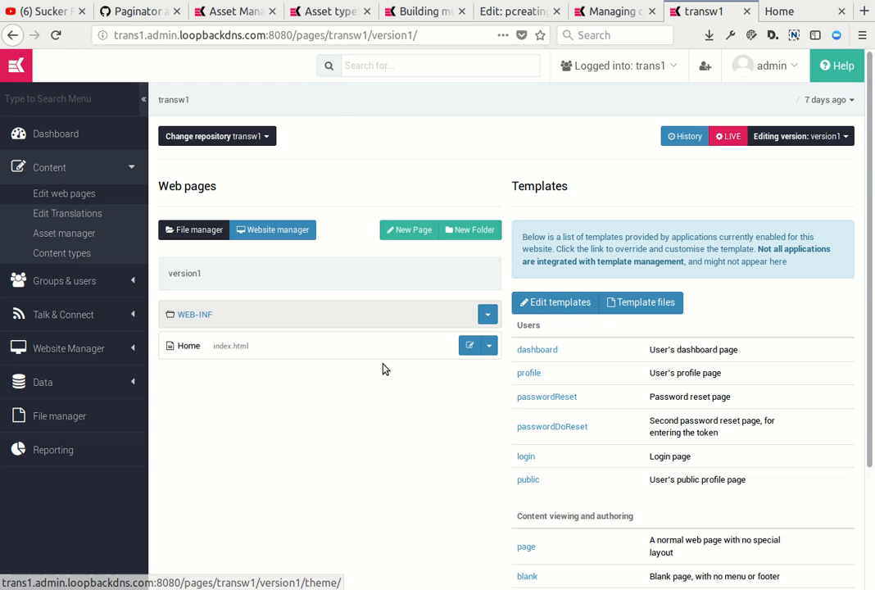
pyautogui.scroll(-3, 400, 350)
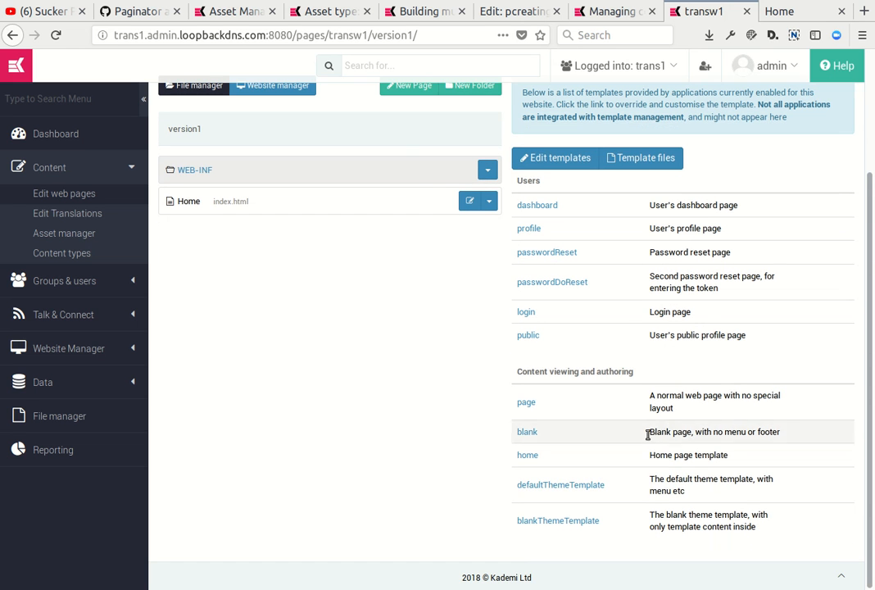
pyautogui.click(558, 486)
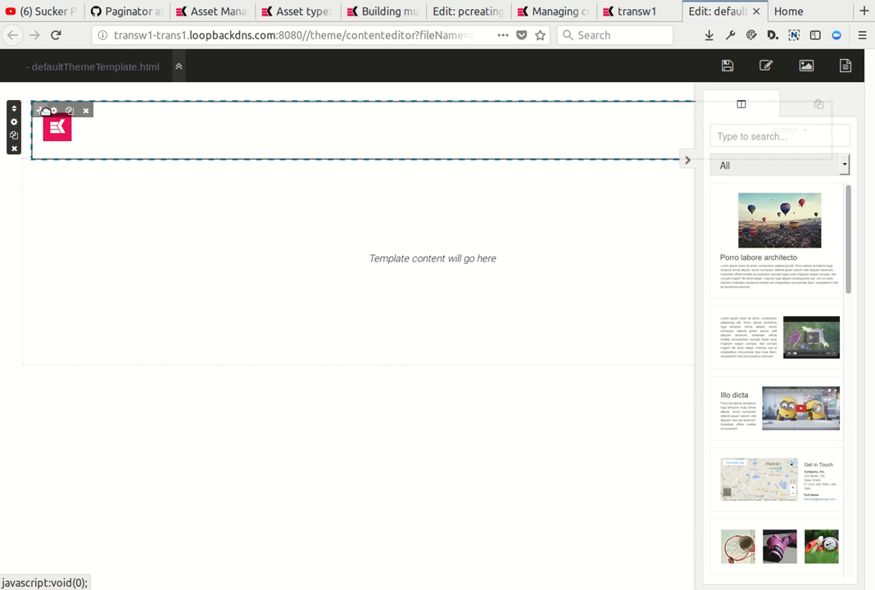
pyautogui.click(54, 111)
pyautogui.scroll(-3, 787, 311)
pyautogui.click(717, 417)
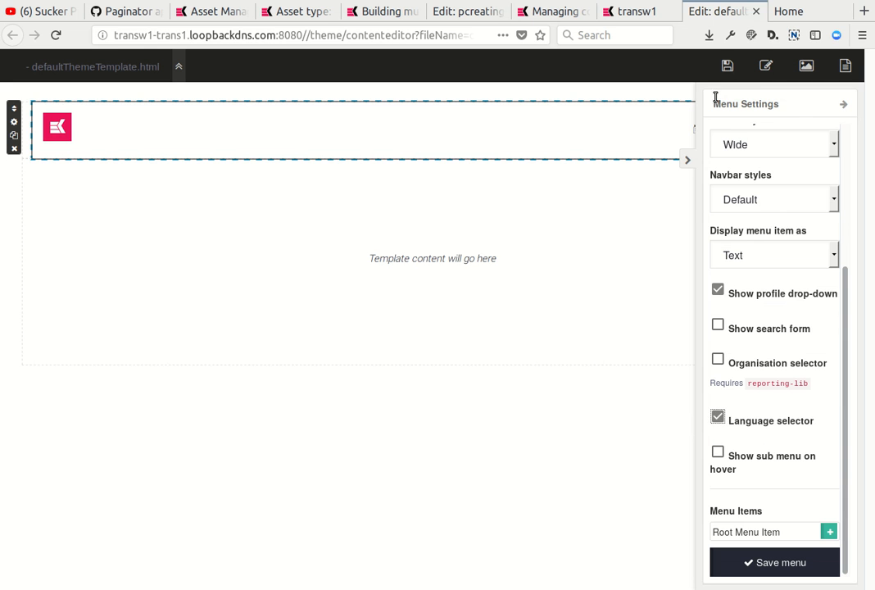
pyautogui.click(726, 66)
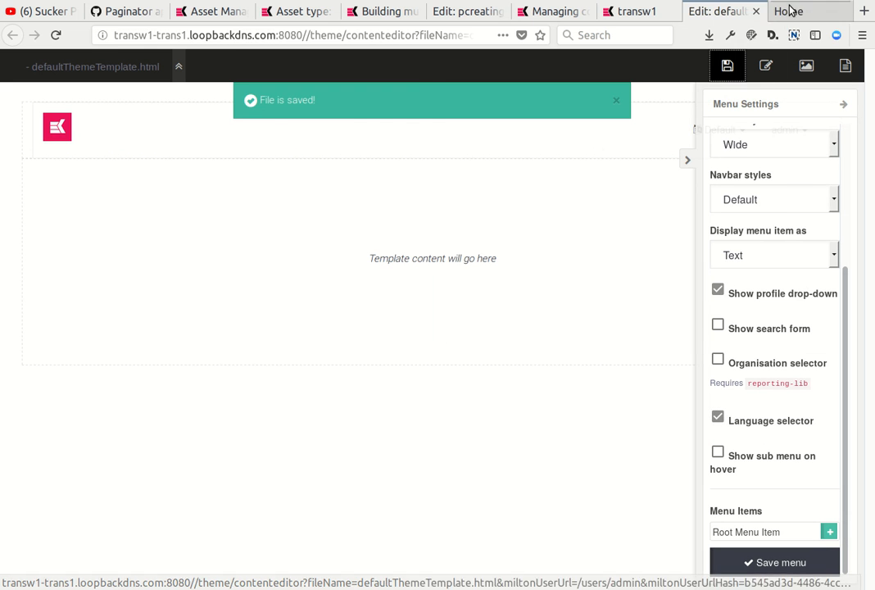
# Reload the website's Home page and switch its language to Arabic to check the translated asset.
pyautogui.click(788, 12)
pyautogui.click(32, 79)
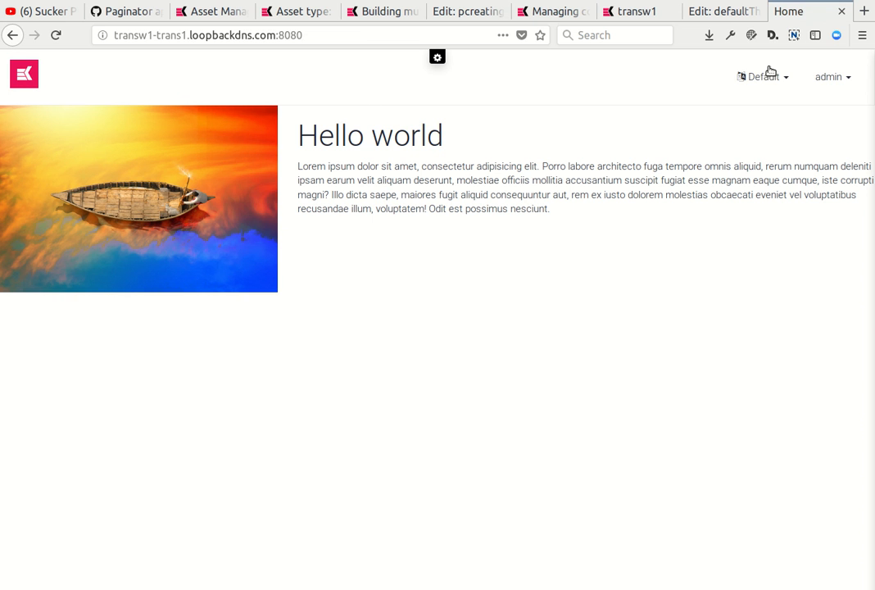
pyautogui.click(784, 78)
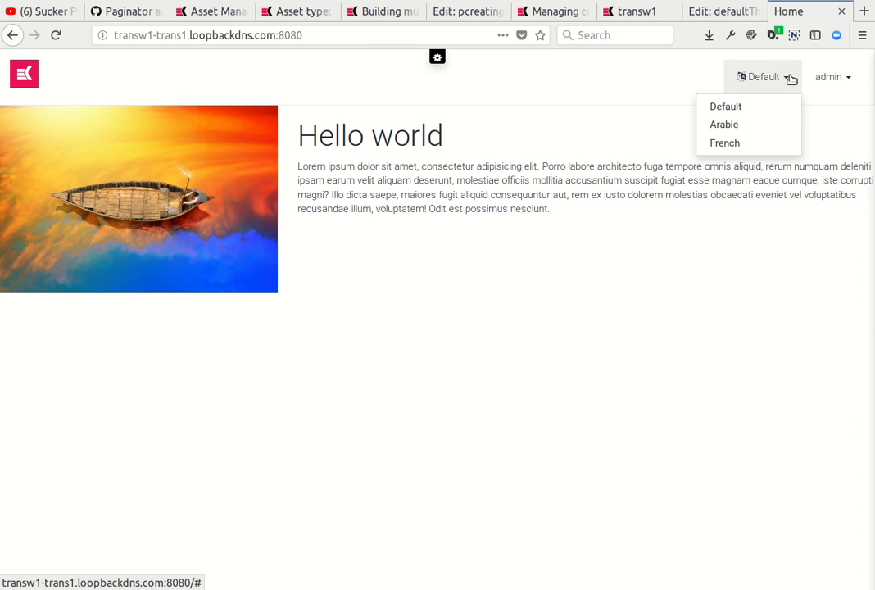
pyautogui.click(752, 124)
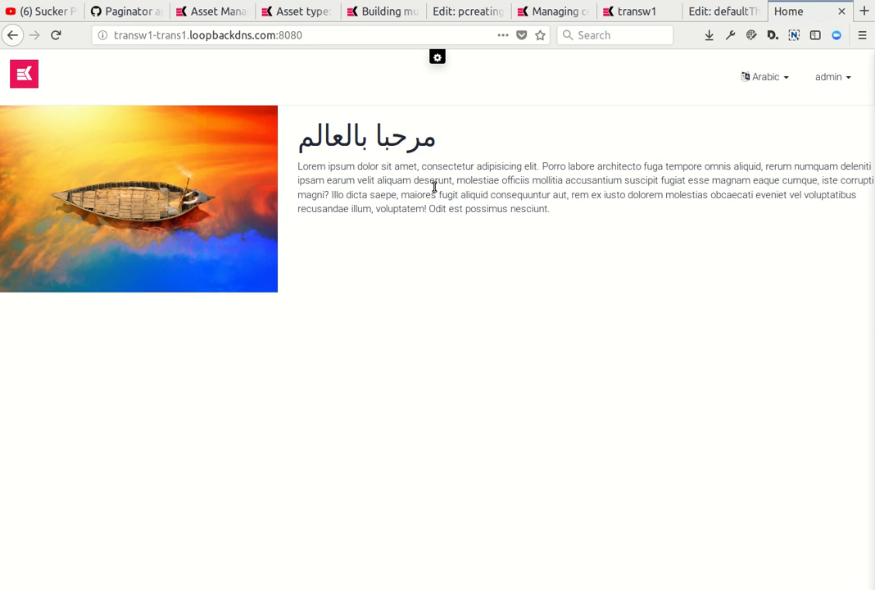
# Reload the Home page in Arabic, inspect its text, and switch the site language to French.
pyautogui.click(47, 84)
pyautogui.moveTo(289, 172); pyautogui.dragTo(429, 232)
pyautogui.click(486, 197)
pyautogui.click(782, 79)
pyautogui.click(734, 141)
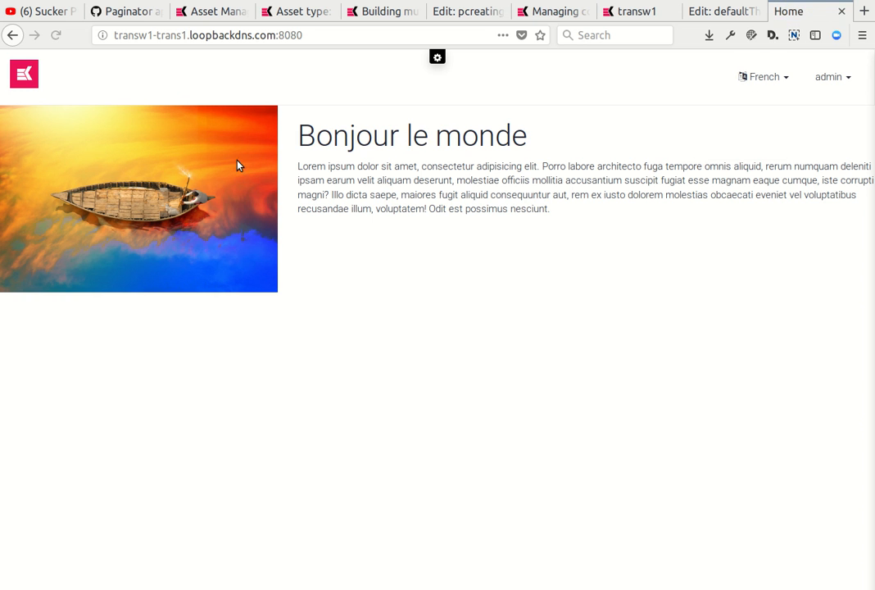